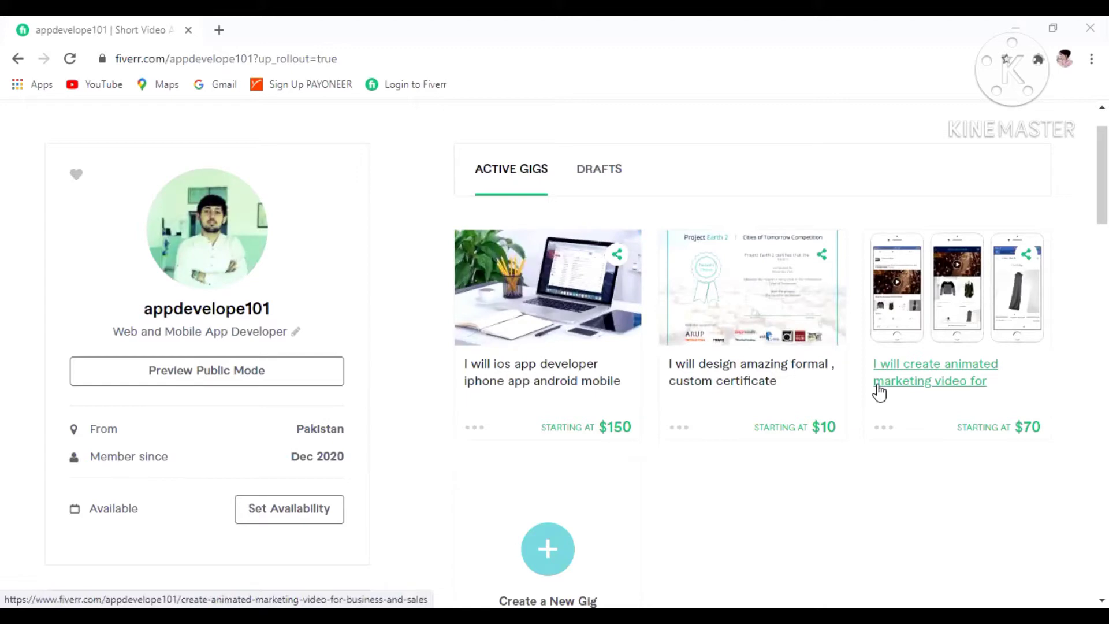
Start creating a new gig from the seller profile page.
{"action": "scroll", "coordinate": [751, 347], "scroll_direction": "down", "scroll_amount": 5}
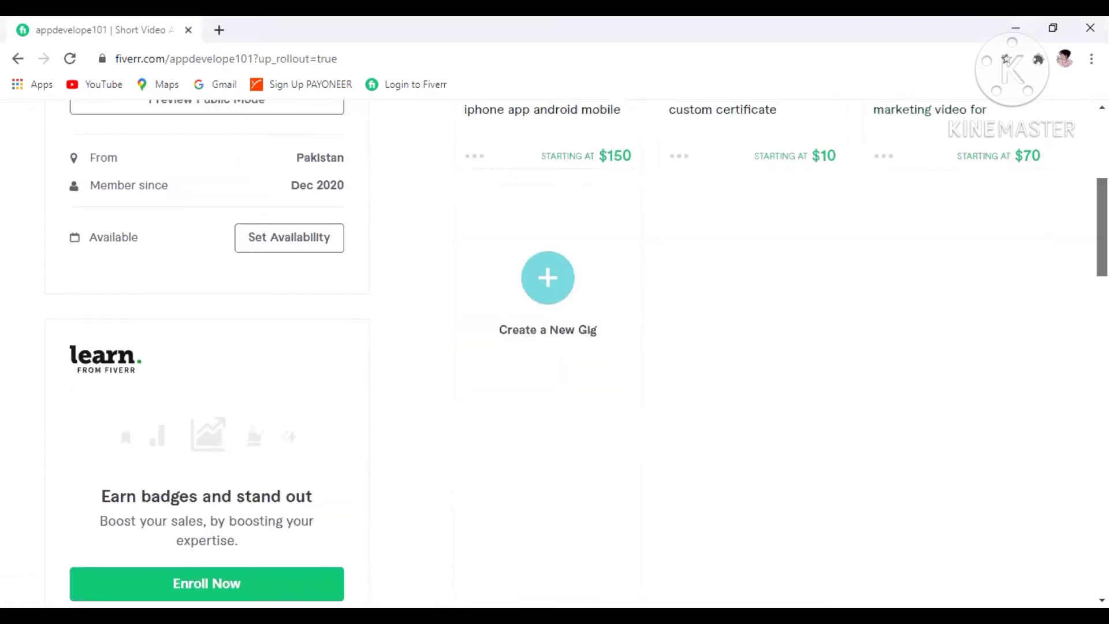
{"action": "scroll", "coordinate": [555, 347], "scroll_direction": "up", "scroll_amount": 3}
{"action": "scroll", "coordinate": [554, 347], "scroll_direction": "down", "scroll_amount": 2}
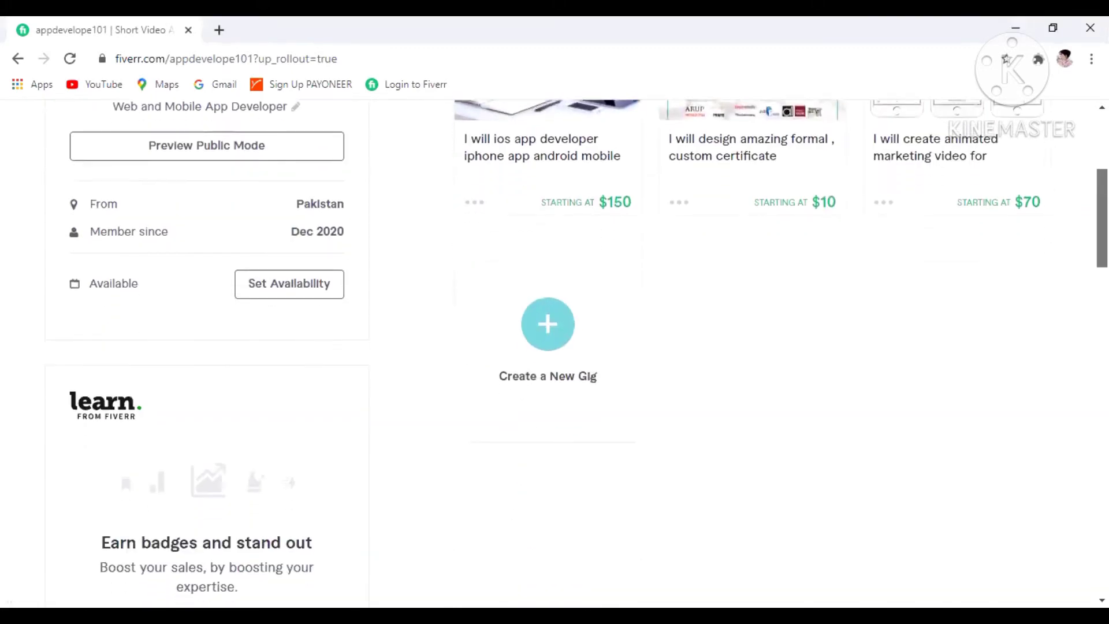
{"action": "scroll", "coordinate": [555, 347], "scroll_direction": "up", "scroll_amount": 2}
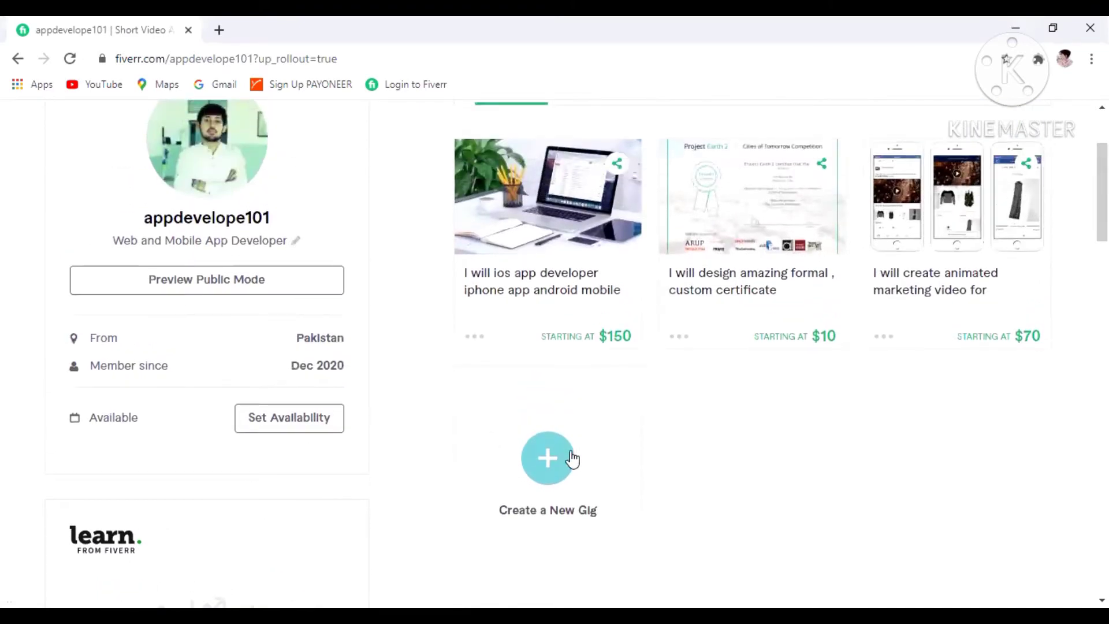
{"action": "left_click", "coordinate": [571, 459]}
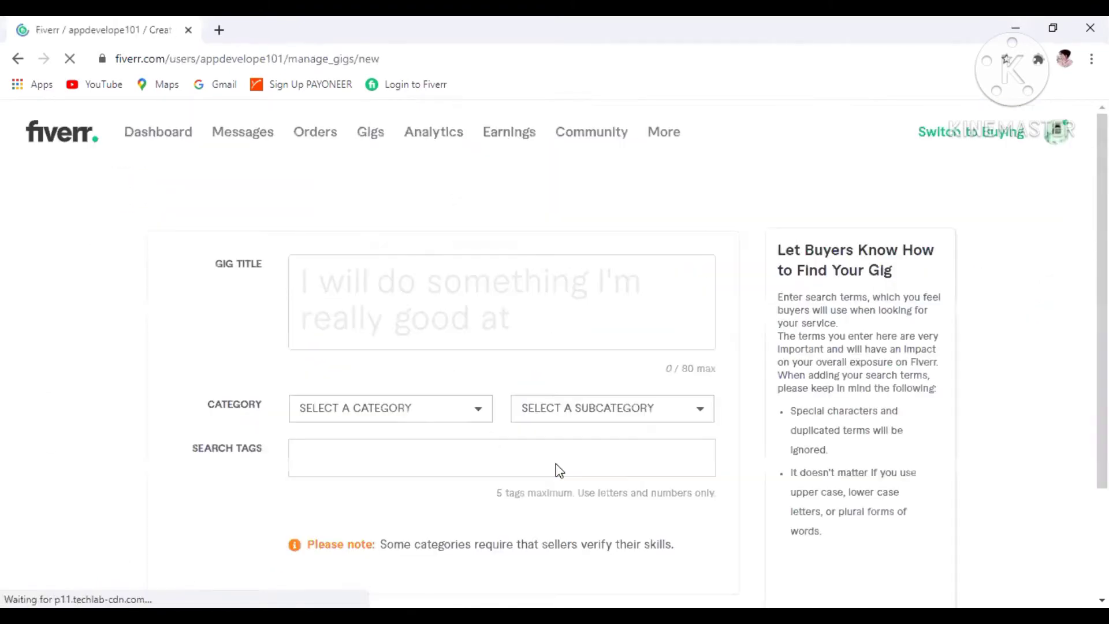
Enter the gig title "be your technical SEO content writer" after the fixed "I will" prefix.
{"action": "left_click", "coordinate": [405, 359]}
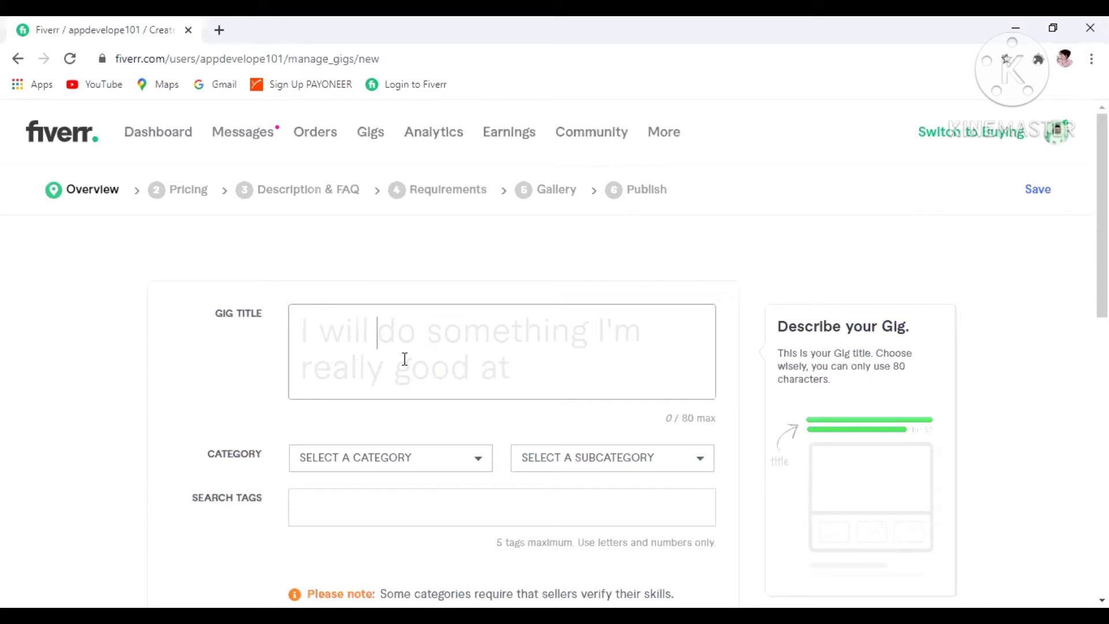
{"action": "type", "text": "be y"}
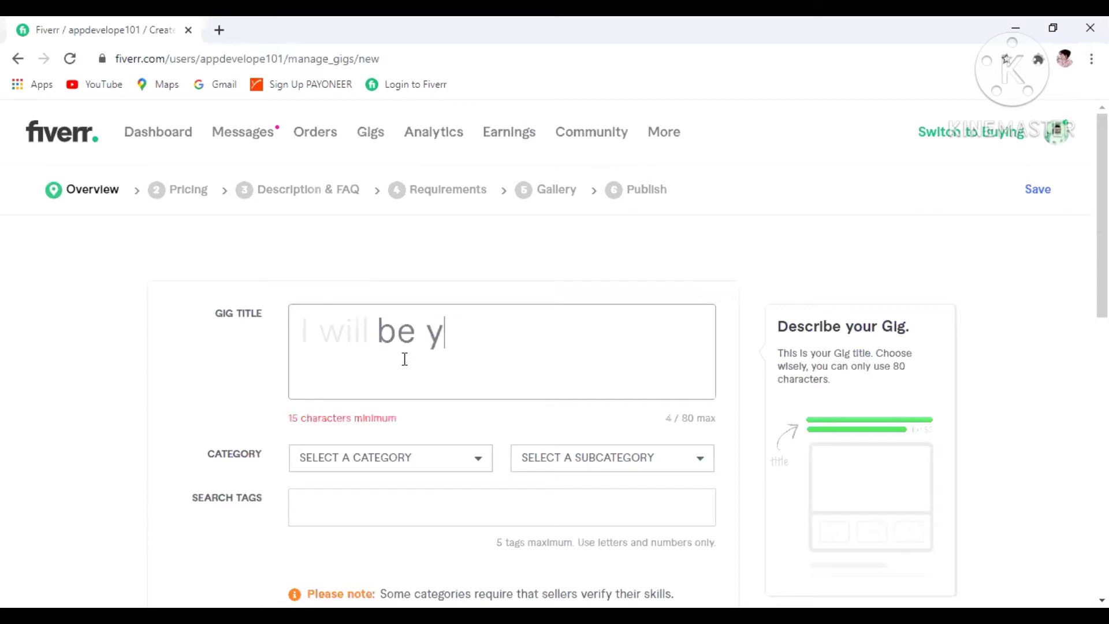
{"action": "type", "text": "our techniv"}
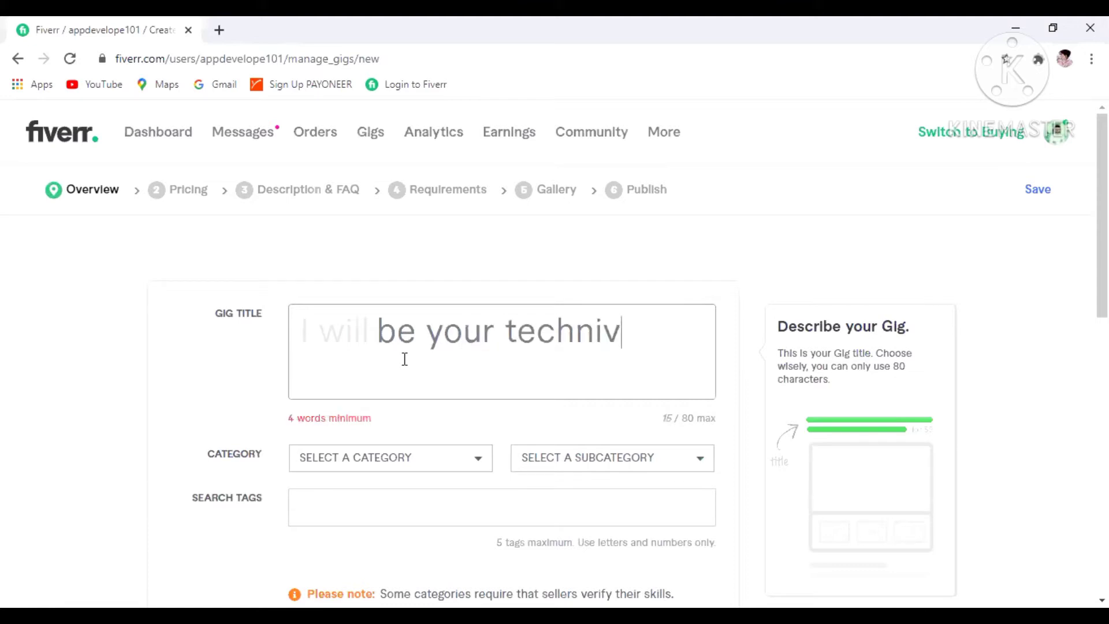
{"action": "key", "text": "BackSpace"}
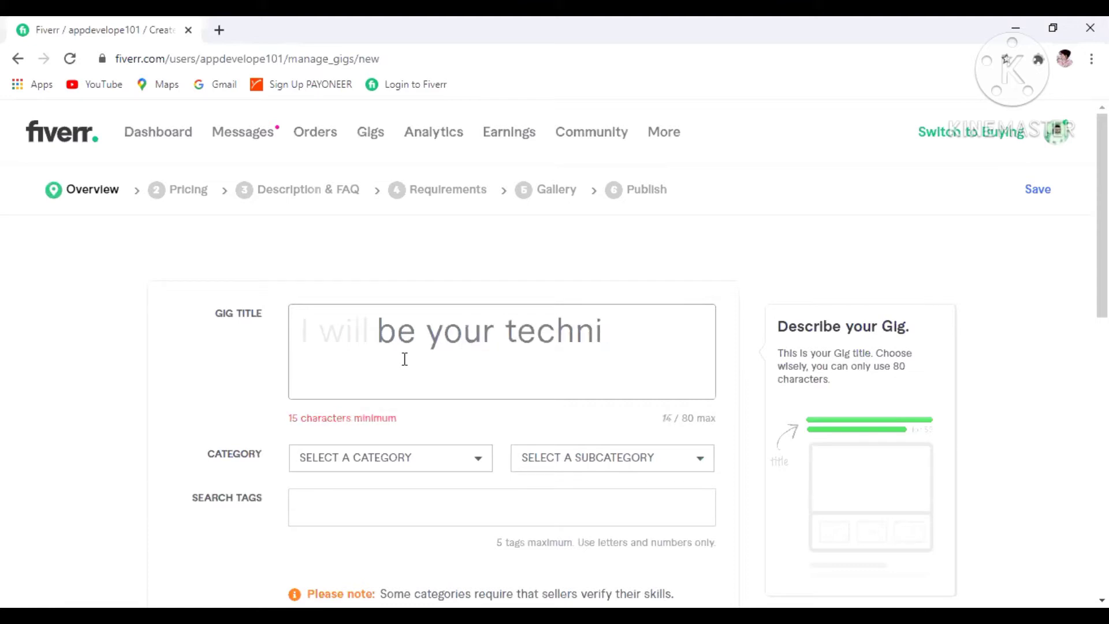
{"action": "type", "text": "caln"}
{"action": "key", "text": "BackSpace"}
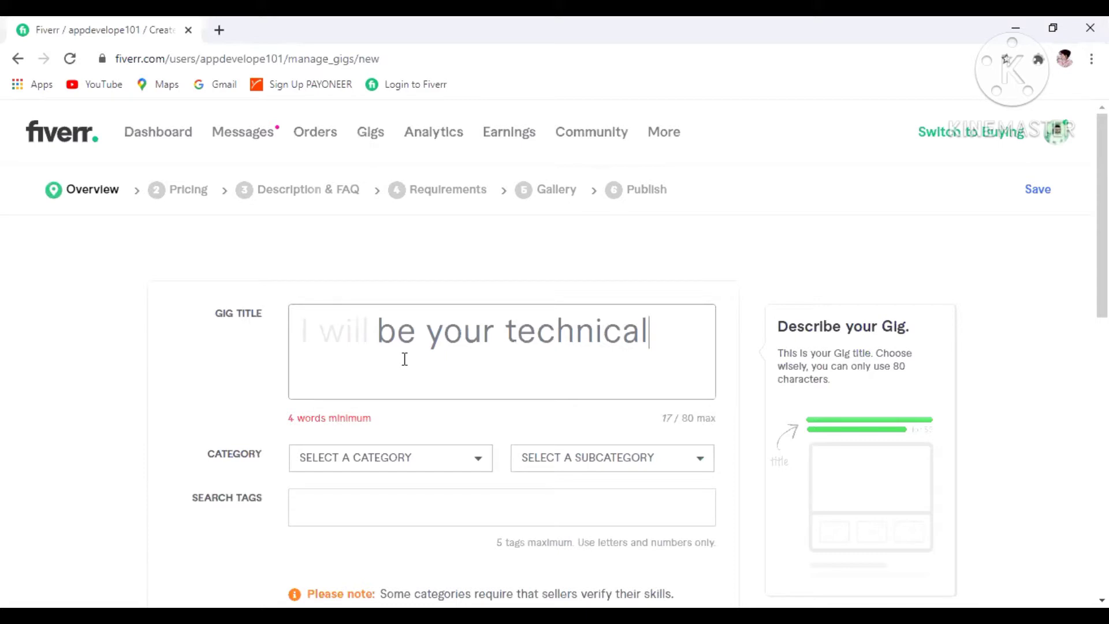
{"action": "type", "text": "SE"}
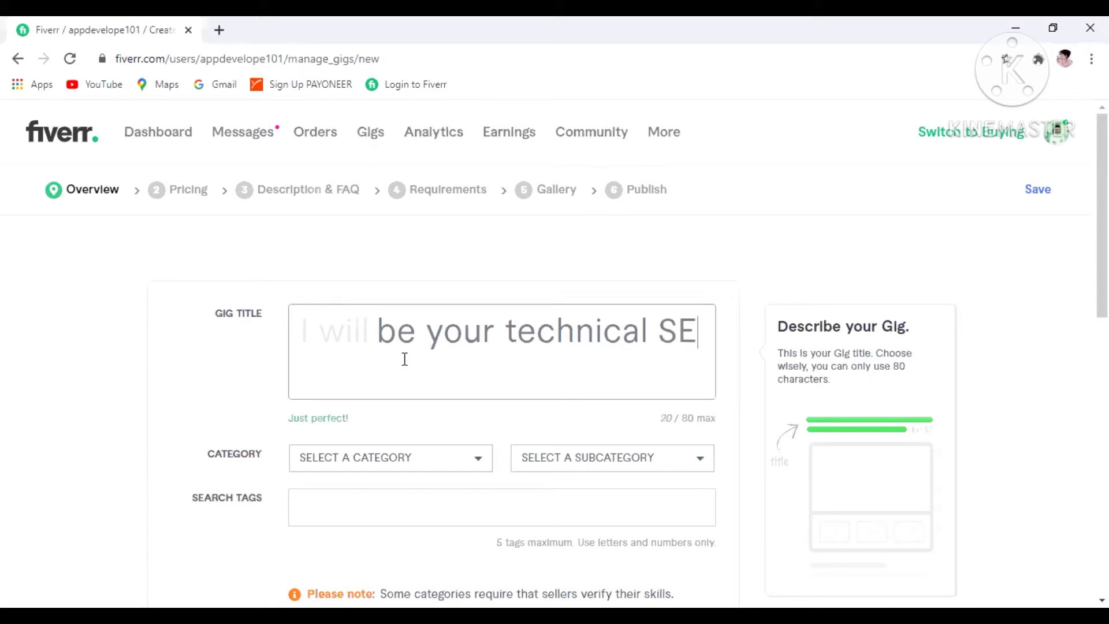
{"action": "type", "text": "O co"}
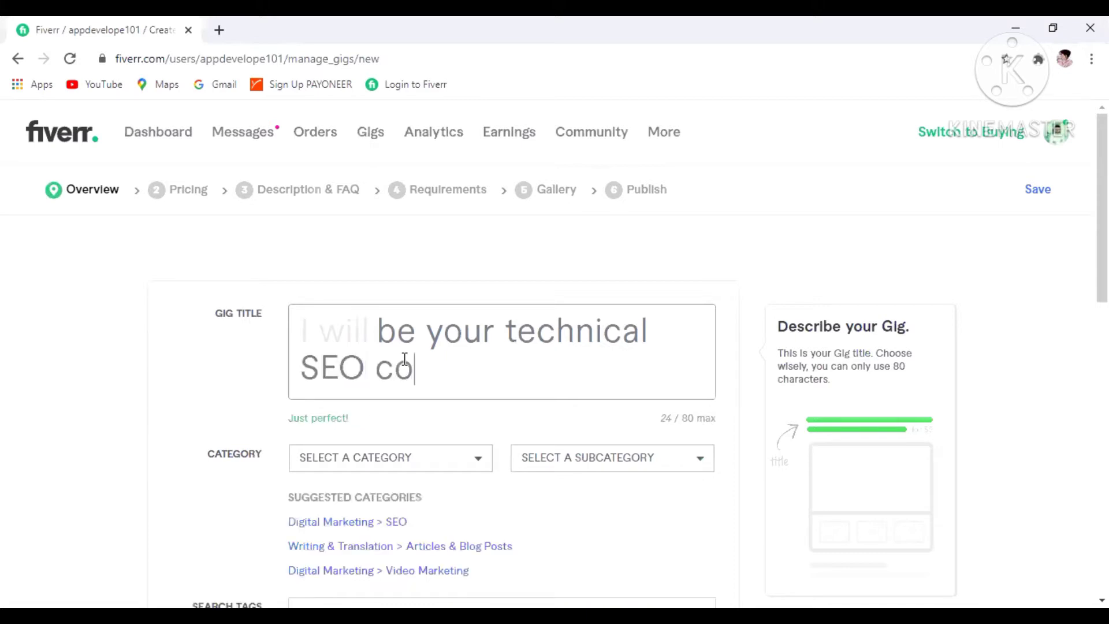
{"action": "type", "text": "ntent writer"}
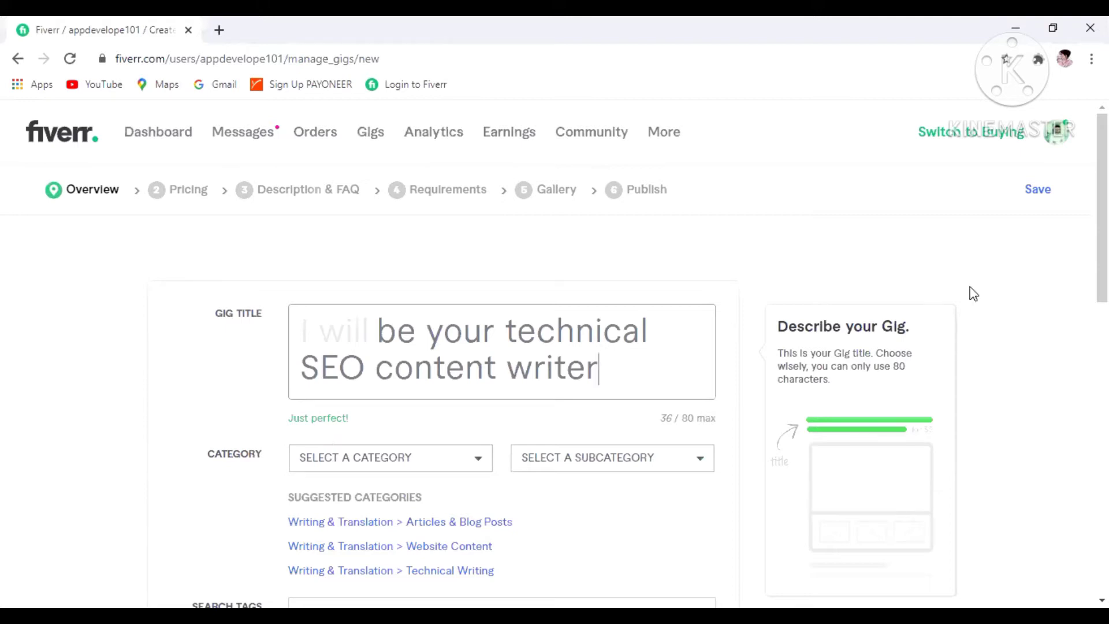
Set the gig's category to Writing & Translation and its subcategory to Articles & Blog Posts.
{"action": "scroll", "coordinate": [971, 292], "scroll_direction": "down", "scroll_amount": 2}
{"action": "scroll", "coordinate": [555, 354], "scroll_direction": "down", "scroll_amount": 2}
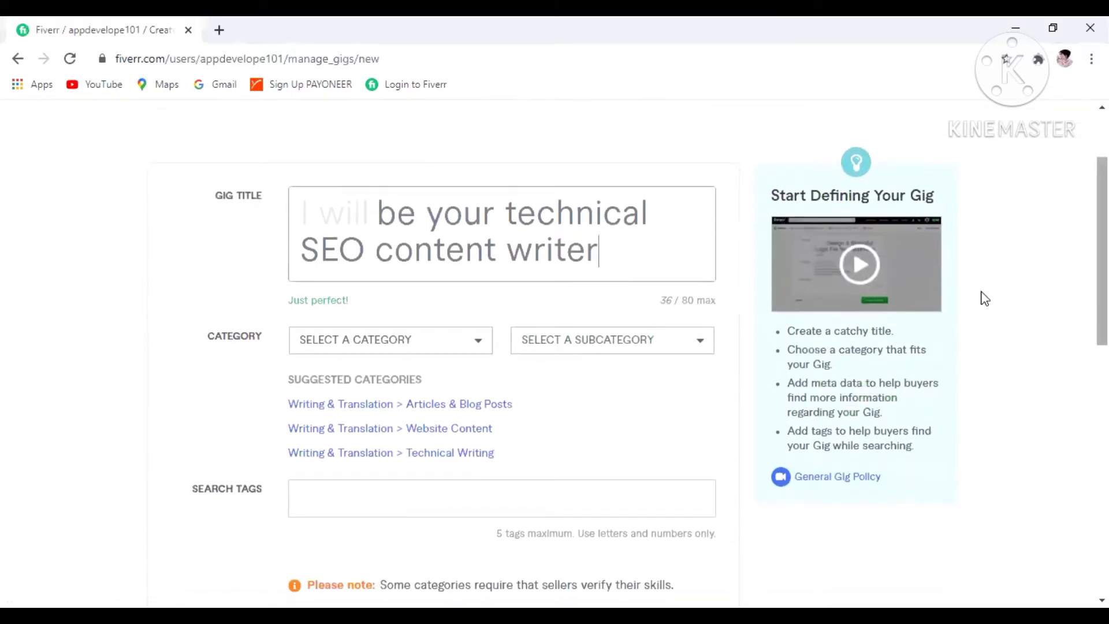
{"action": "mouse_move", "coordinate": [710, 280]}
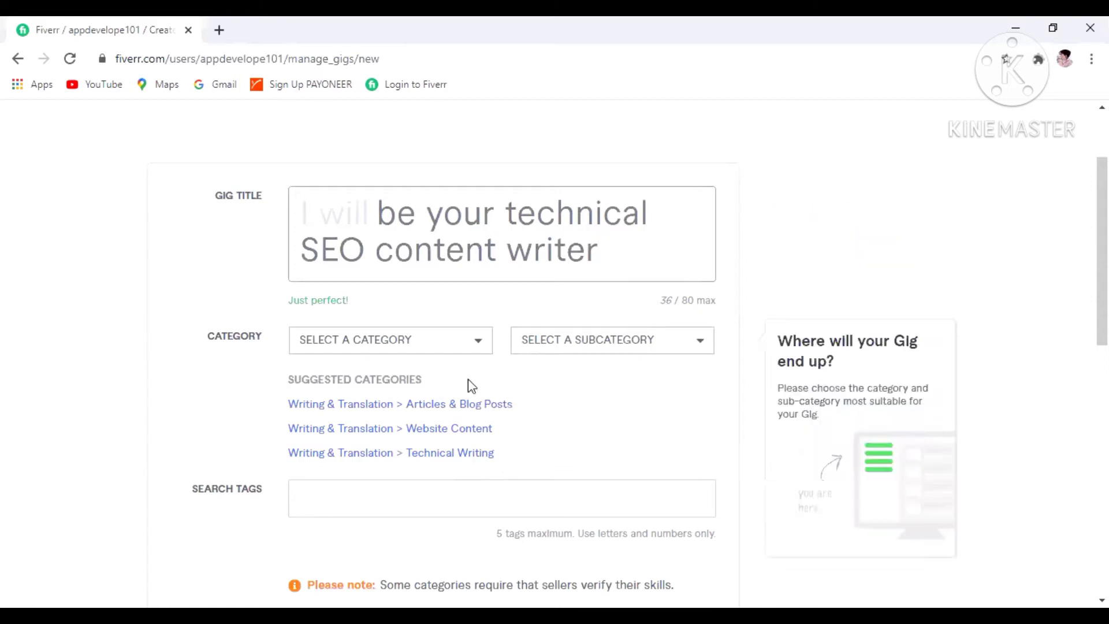
{"action": "left_click", "coordinate": [478, 346]}
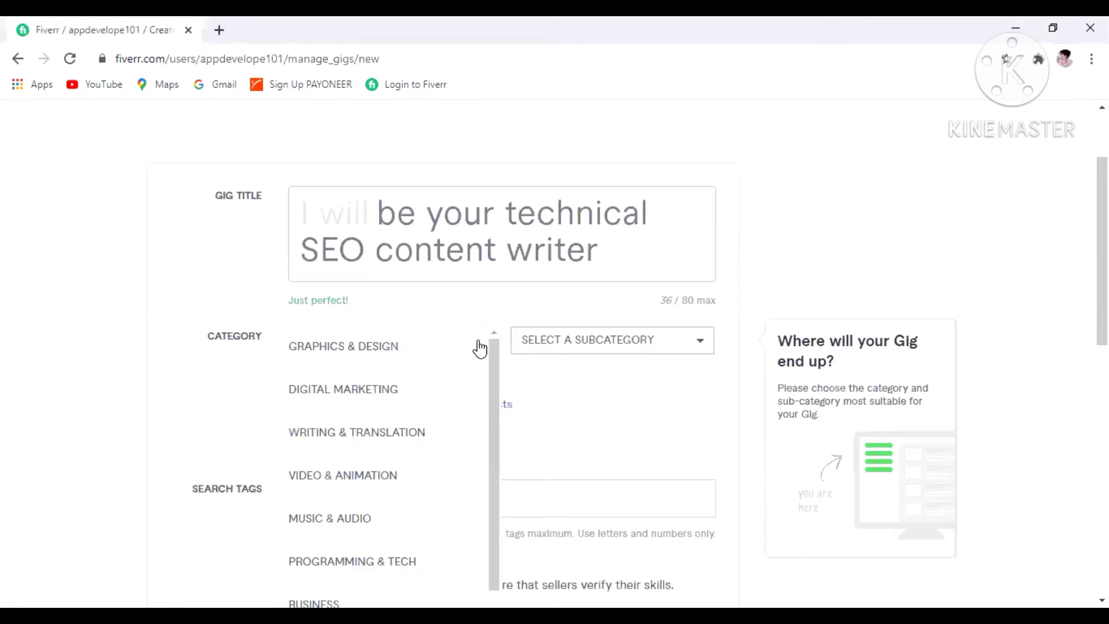
{"action": "left_click", "coordinate": [428, 432]}
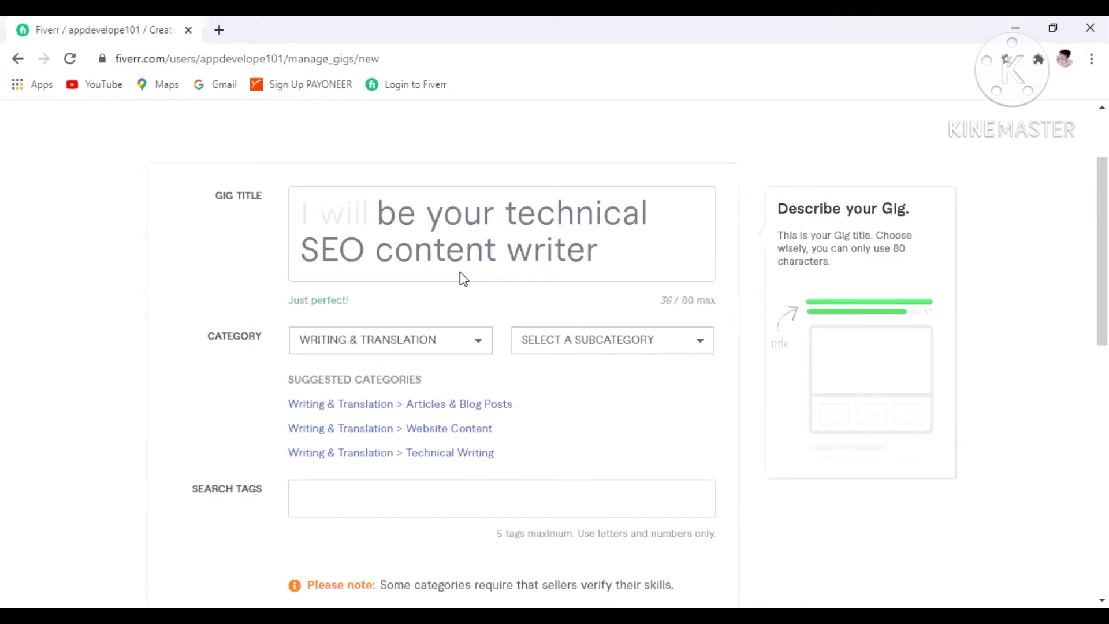
{"action": "left_click", "coordinate": [616, 347]}
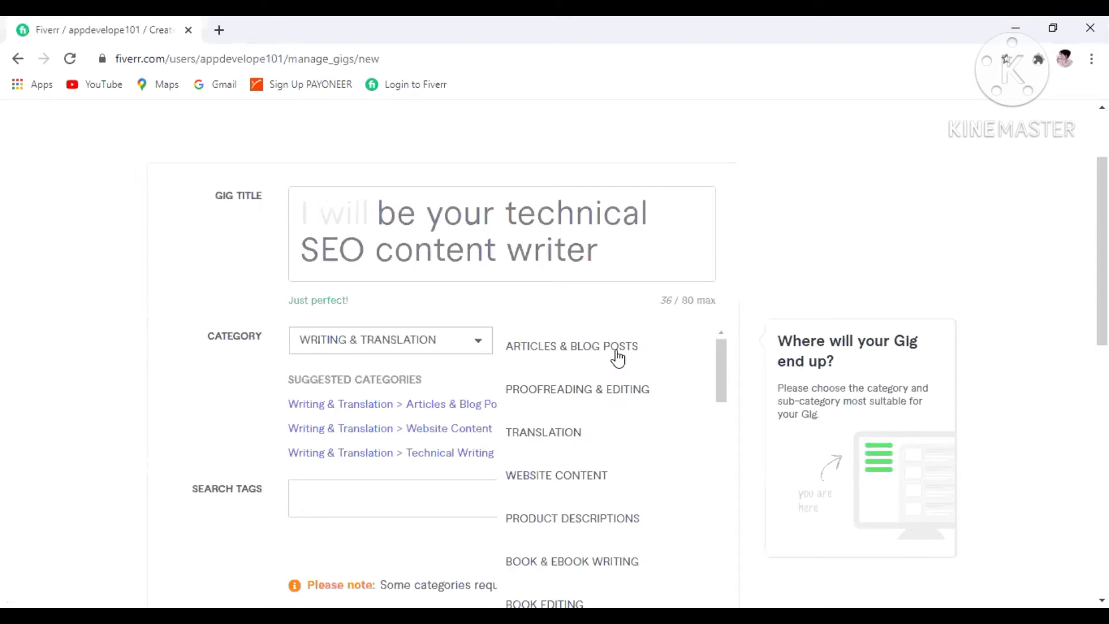
{"action": "left_click", "coordinate": [617, 347]}
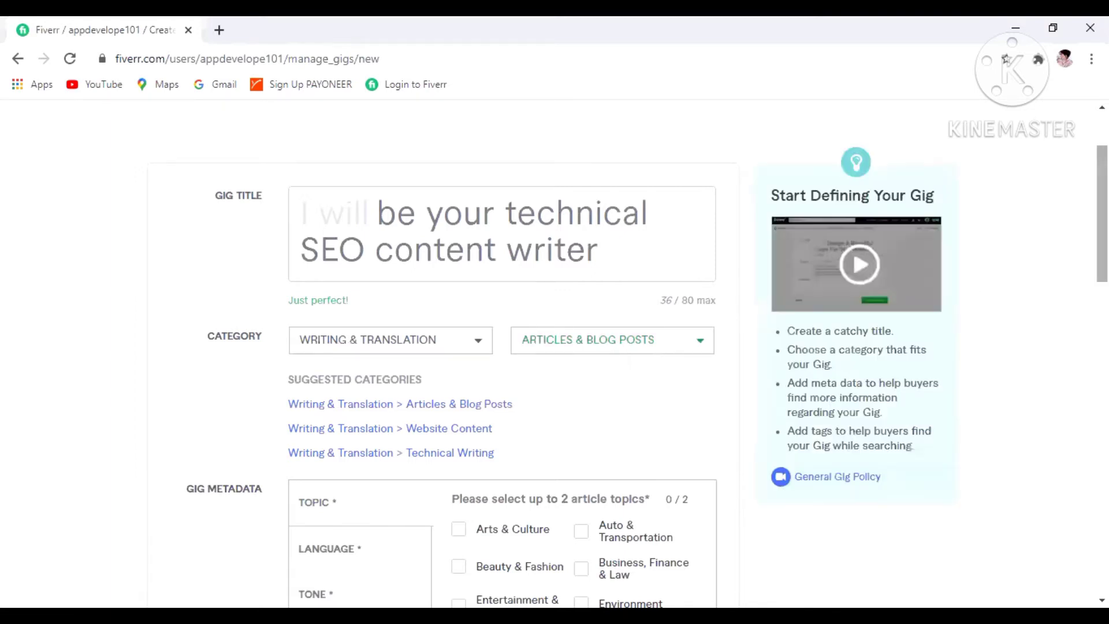
Choose Marketing and Business, Finance & Law as the article topics in the gig metadata.
{"action": "scroll", "coordinate": [617, 358], "scroll_direction": "down", "scroll_amount": 4}
{"action": "scroll", "coordinate": [502, 358], "scroll_direction": "down", "scroll_amount": 2}
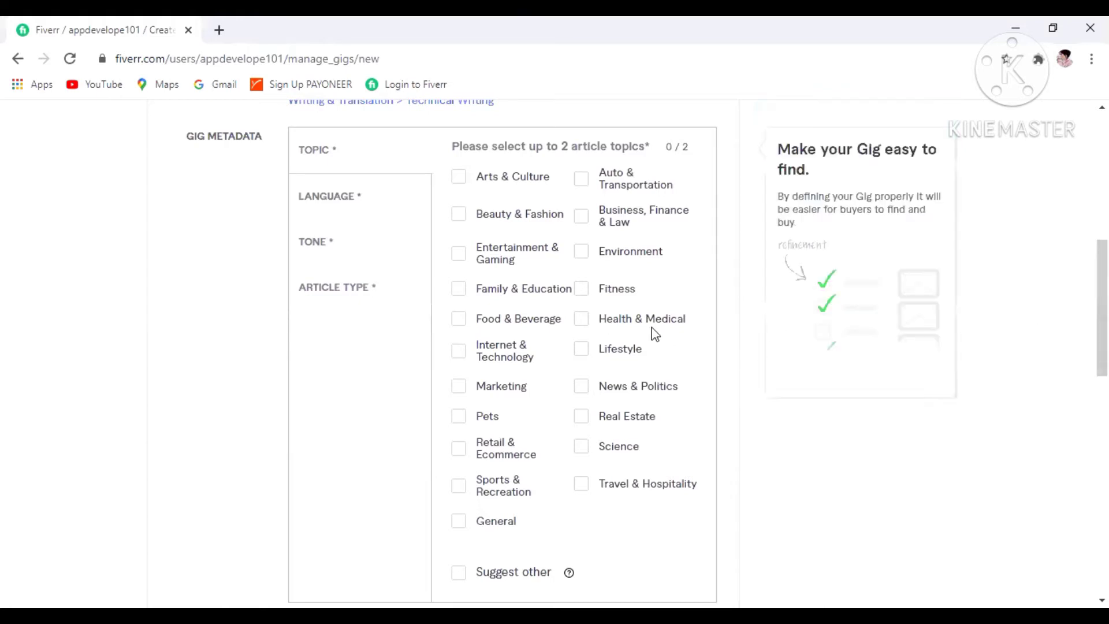
{"action": "left_click", "coordinate": [493, 389]}
{"action": "left_click", "coordinate": [635, 214]}
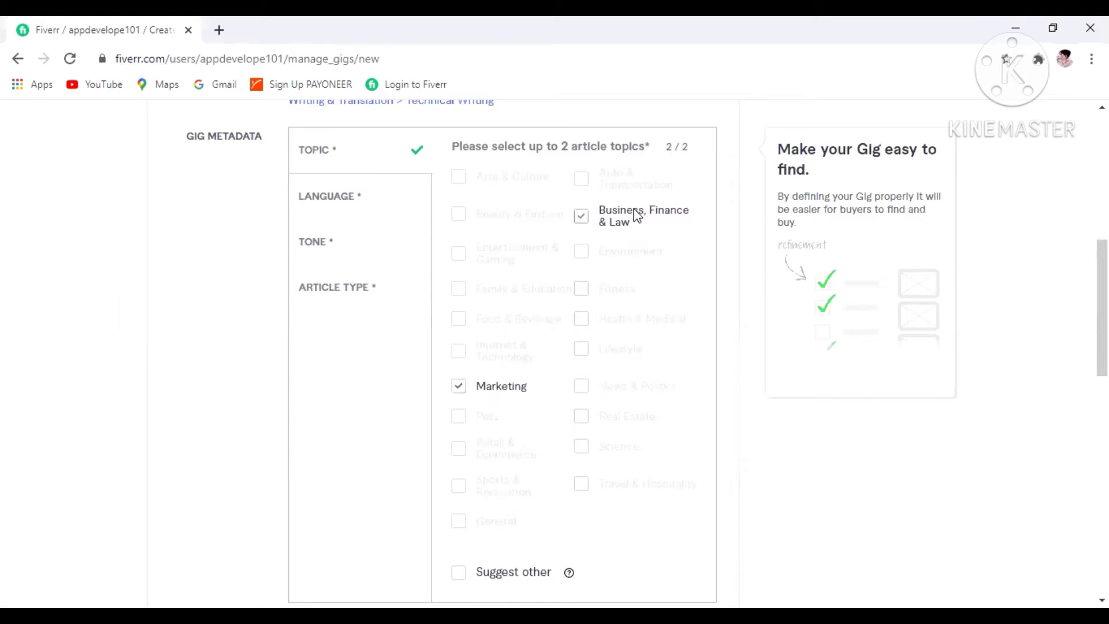
Set the gig metadata's language to English and the tone of voice to Professional/formal.
{"action": "left_click", "coordinate": [355, 207]}
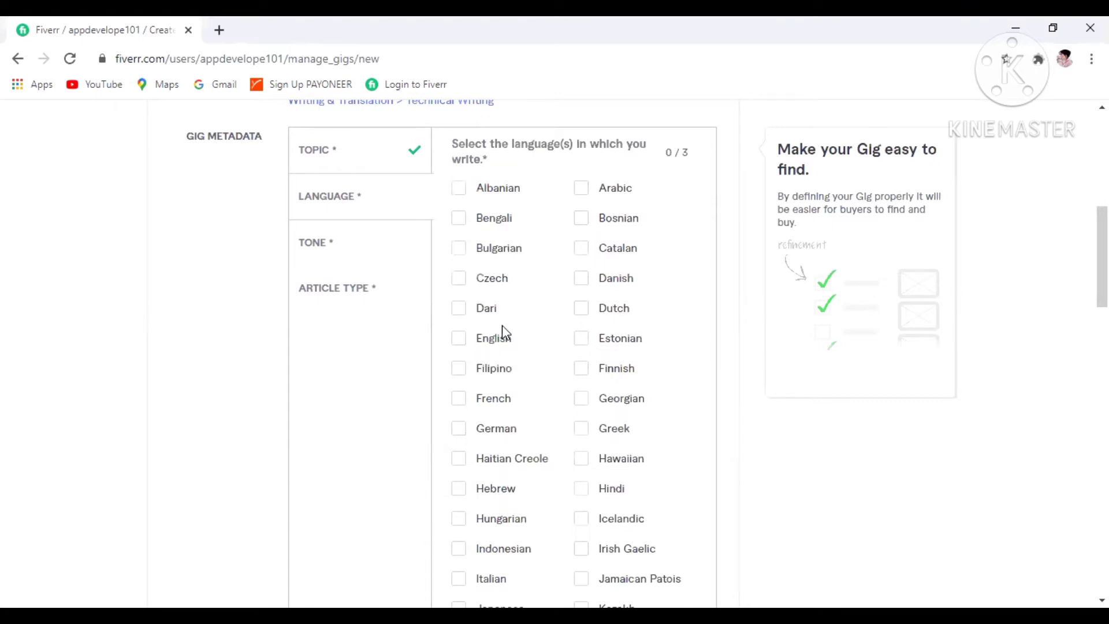
{"action": "left_click", "coordinate": [497, 341]}
{"action": "left_click", "coordinate": [413, 251]}
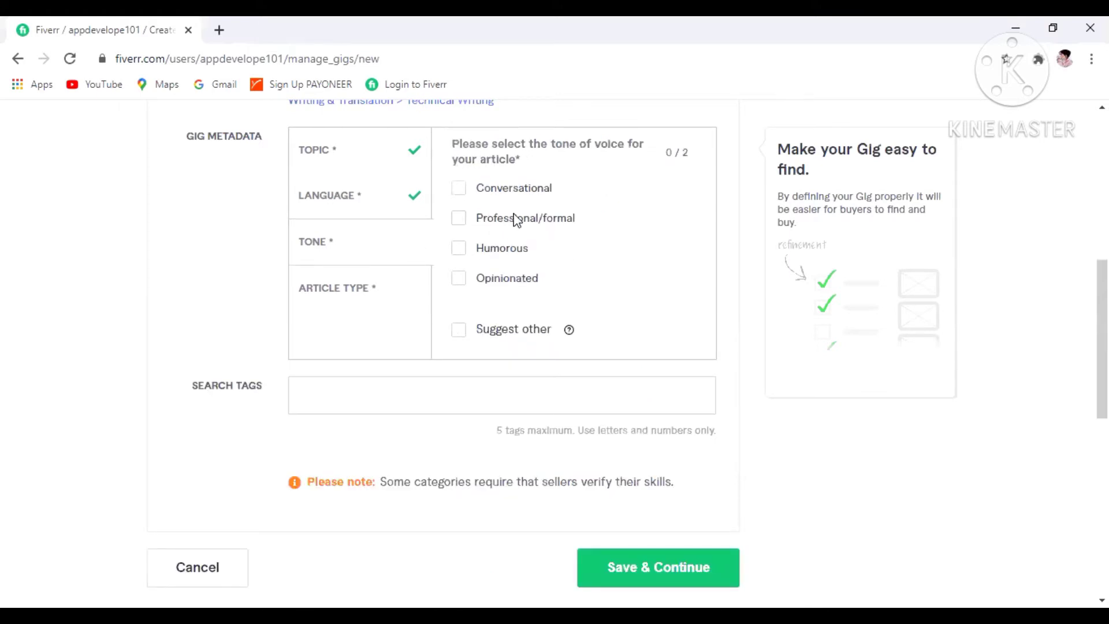
{"action": "left_click", "coordinate": [498, 229]}
{"action": "left_click", "coordinate": [486, 286]}
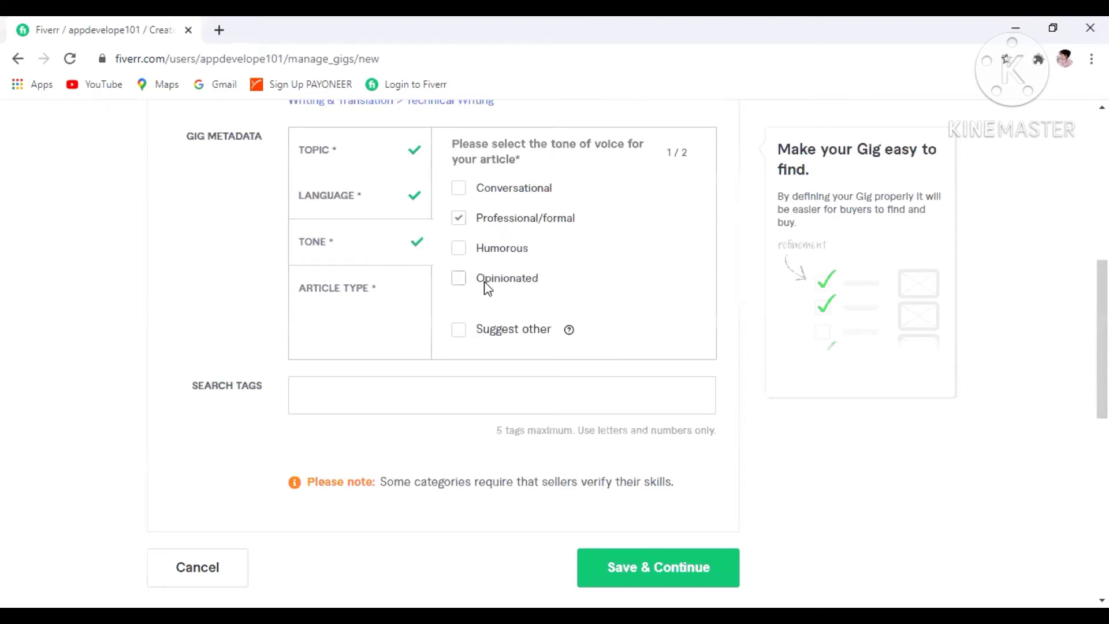
Select Instructional/how-to and First-person narrative as the article types in the gig metadata.
{"action": "left_click", "coordinate": [337, 304]}
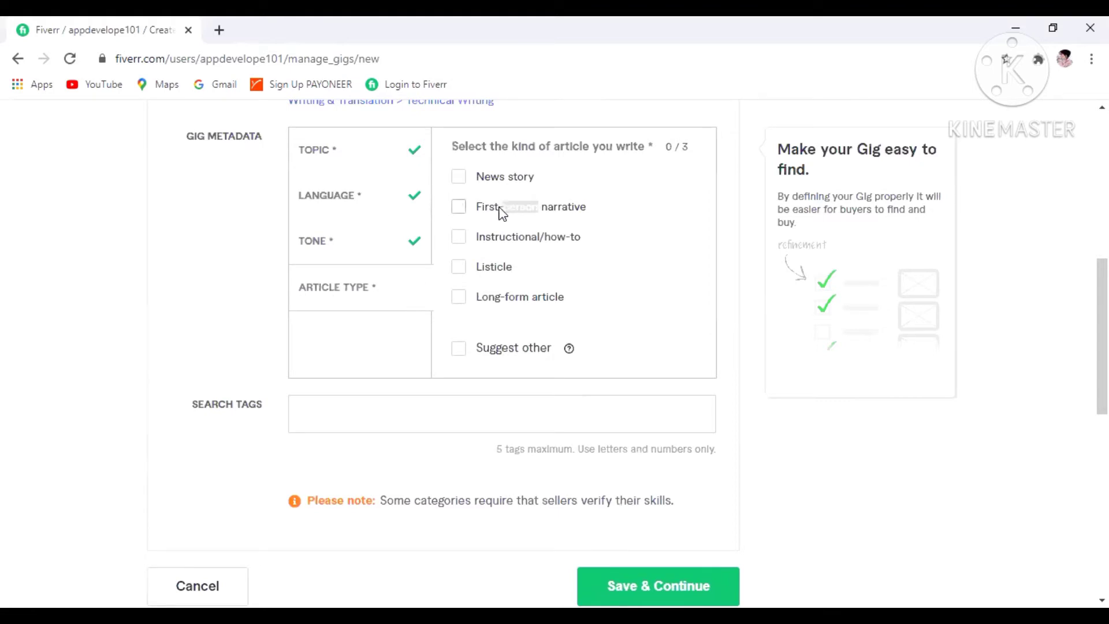
{"action": "left_click", "coordinate": [485, 242]}
{"action": "left_click", "coordinate": [494, 214]}
Add the search tags "Technical writing" and "How to blog posts" to the gig.
{"action": "left_click", "coordinate": [388, 417]}
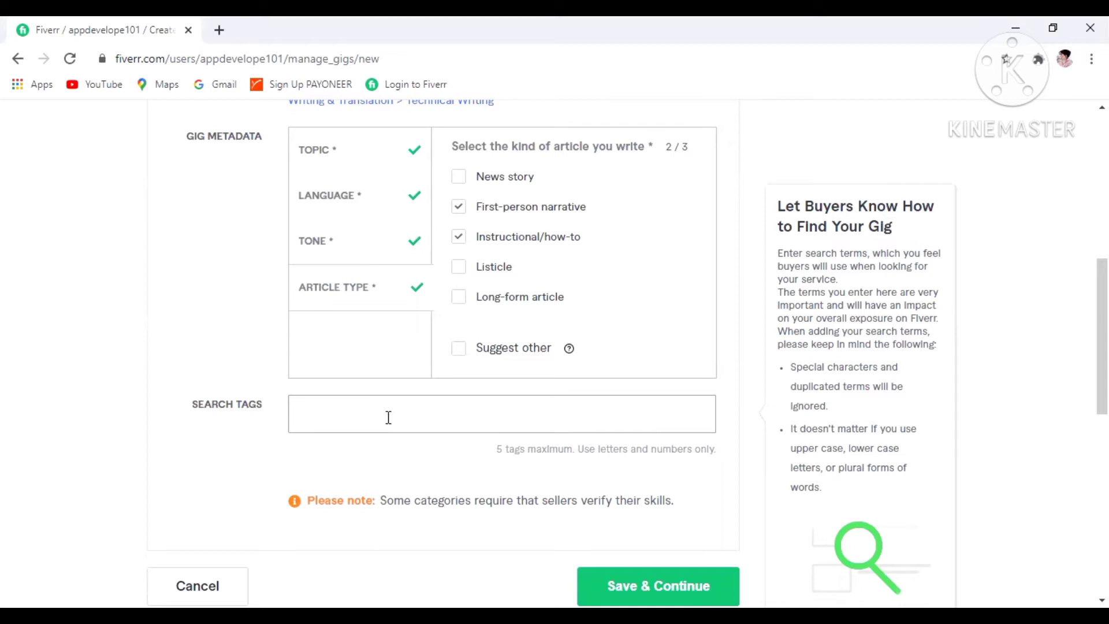
{"action": "type", "text": "Technical writing"}
{"action": "key", "text": "Return"}
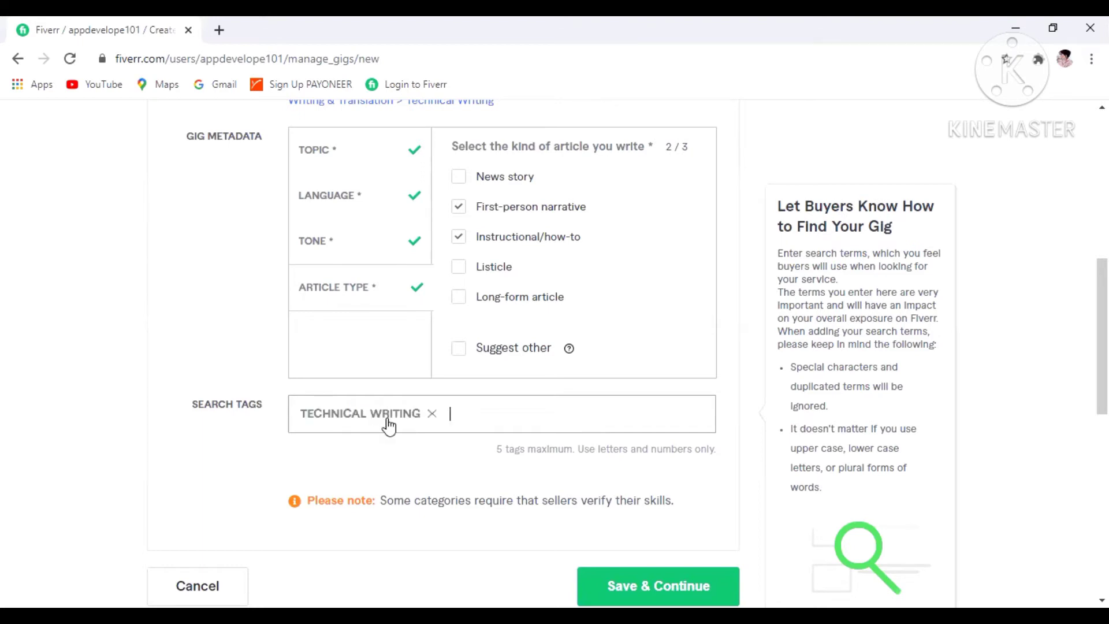
{"action": "type", "text": "How to blog posts"}
{"action": "key", "text": "Return"}
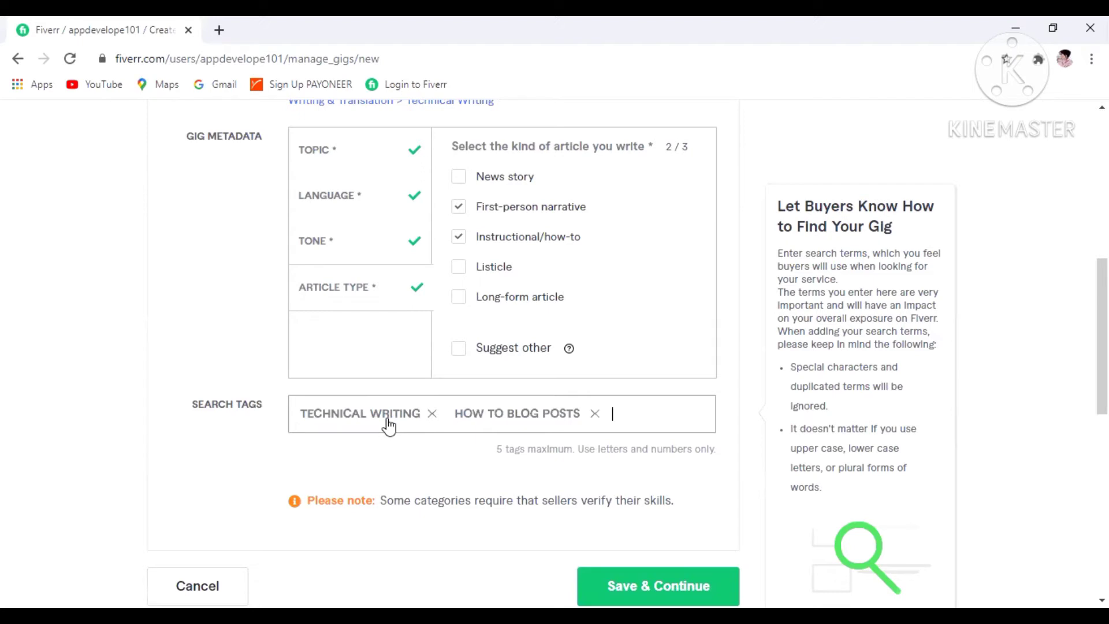
Add "website content" as another search tag for the gig.
{"action": "type", "text": "websiy"}
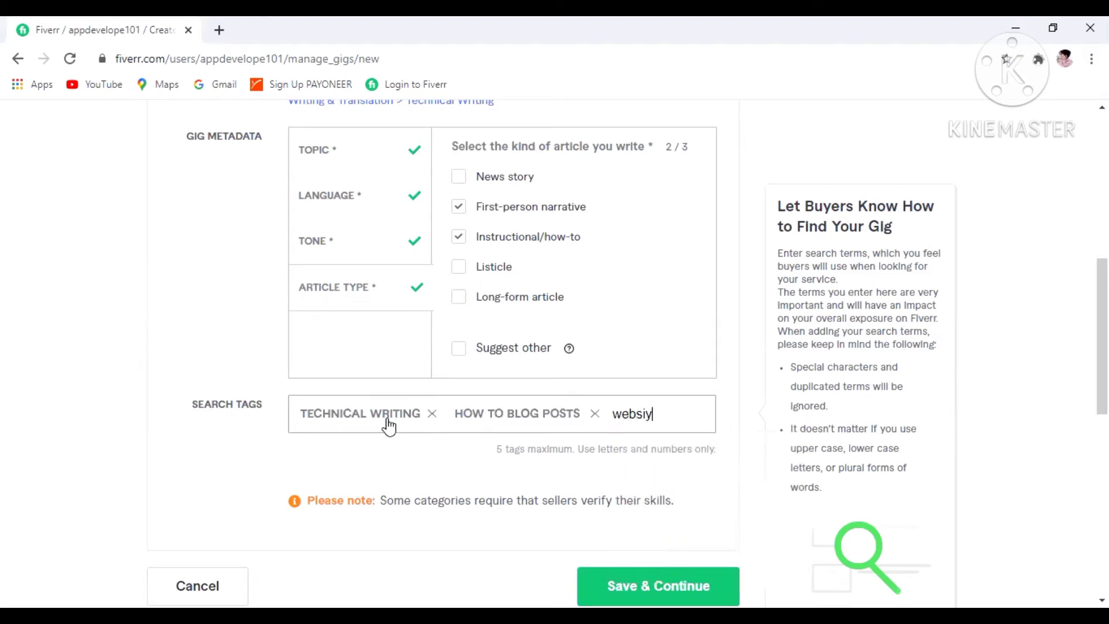
{"action": "key", "text": "BackSpace"}
{"action": "type", "text": "te con"}
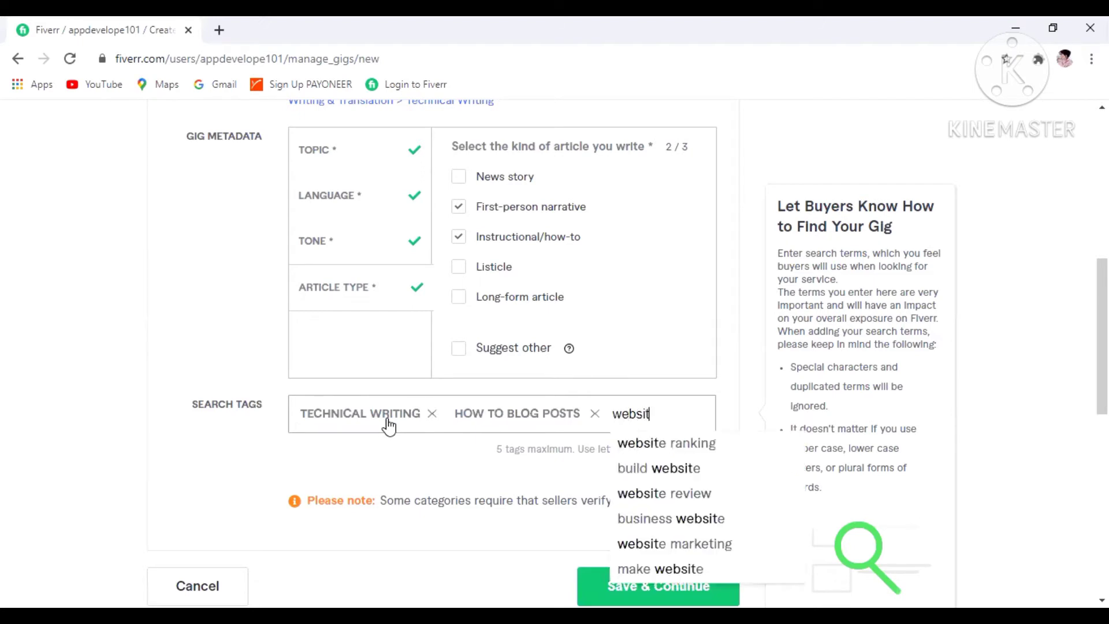
{"action": "type", "text": "tent"}
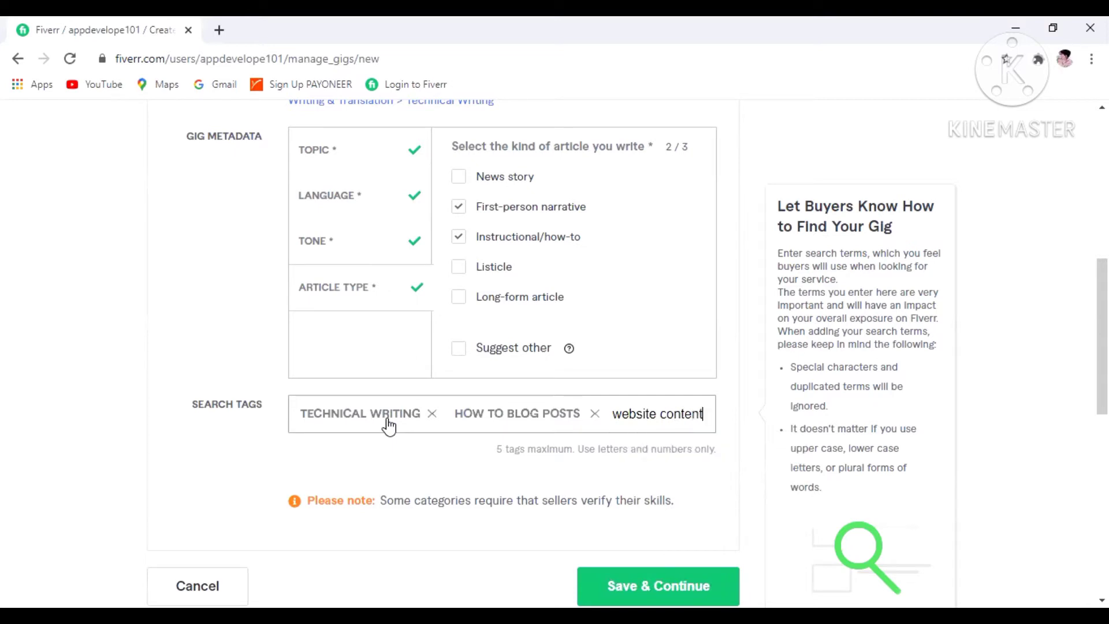
{"action": "key", "text": "Return"}
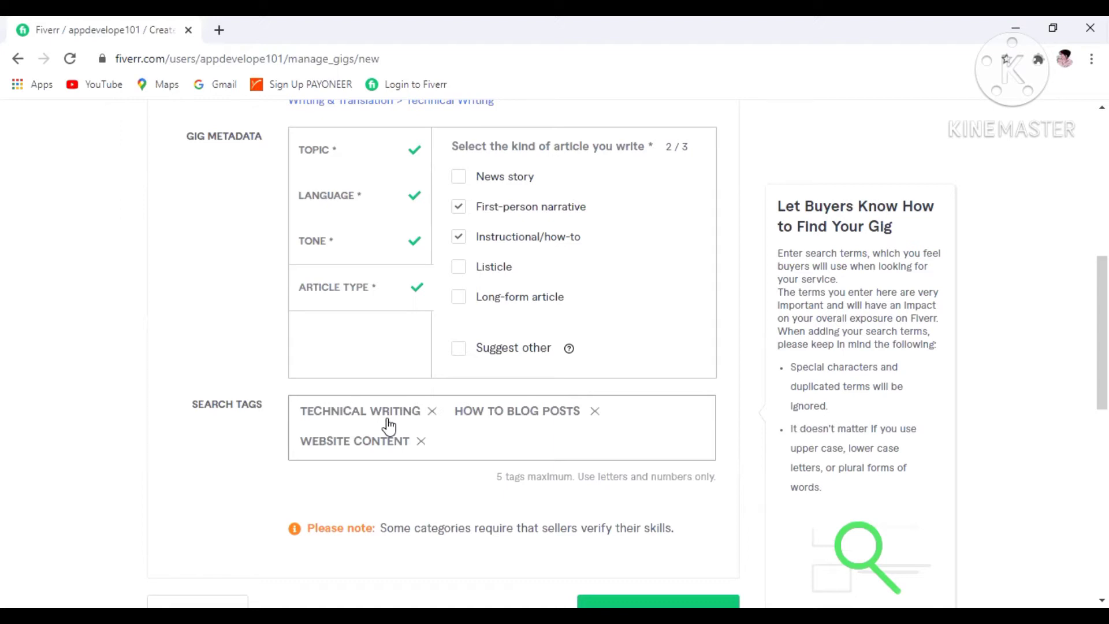
Add "blog posts" and "copy writing" as further search tags for the gig.
{"action": "type", "text": "blog p"}
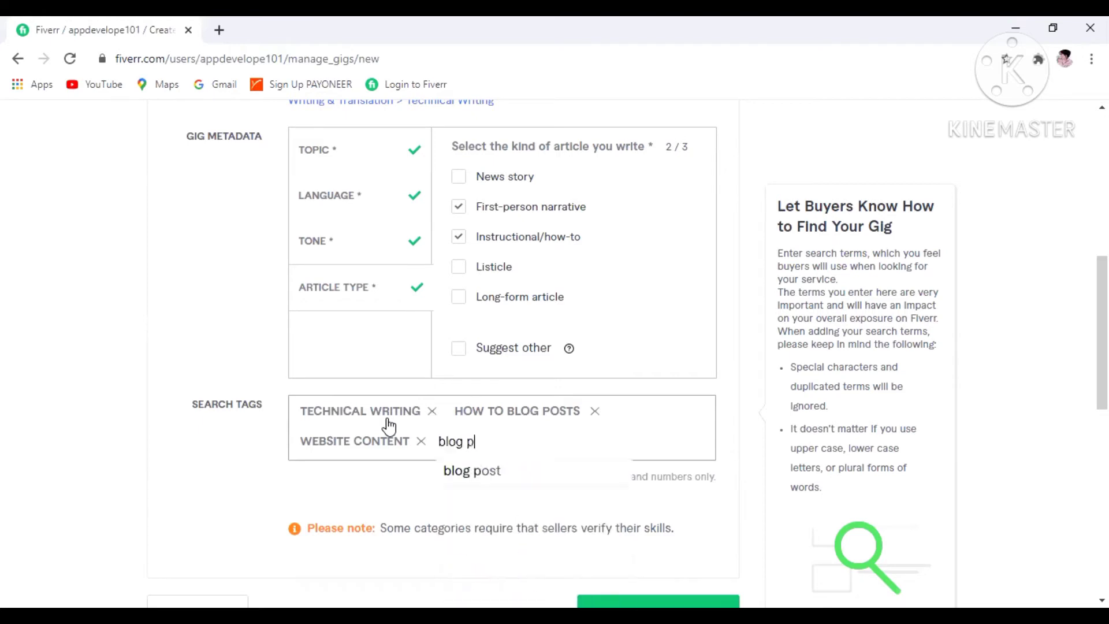
{"action": "type", "text": "osts"}
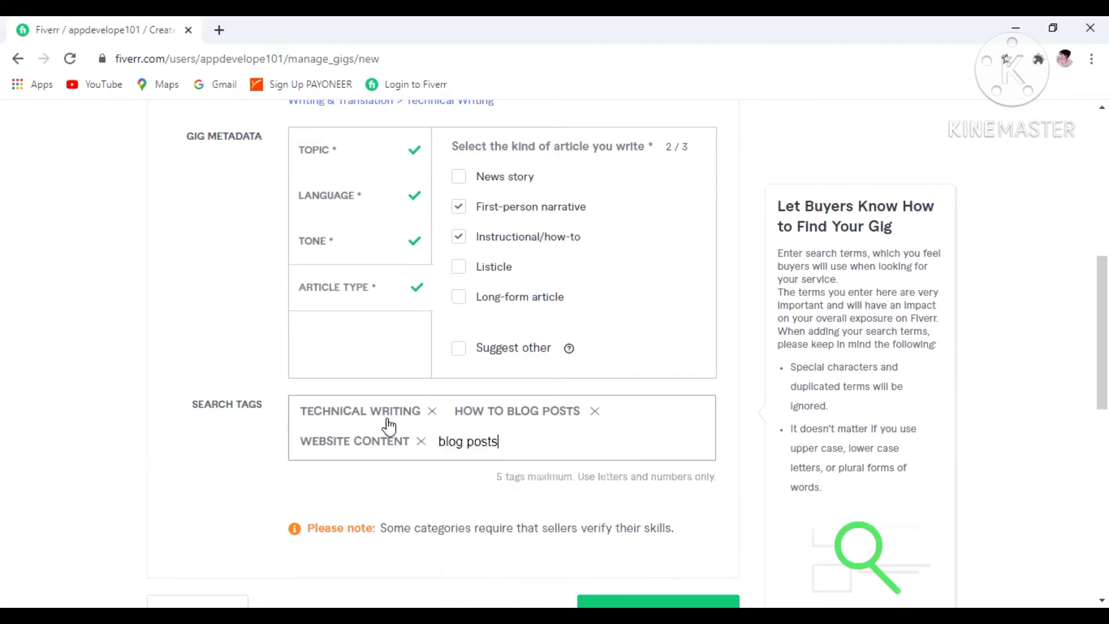
{"action": "key", "text": "Return"}
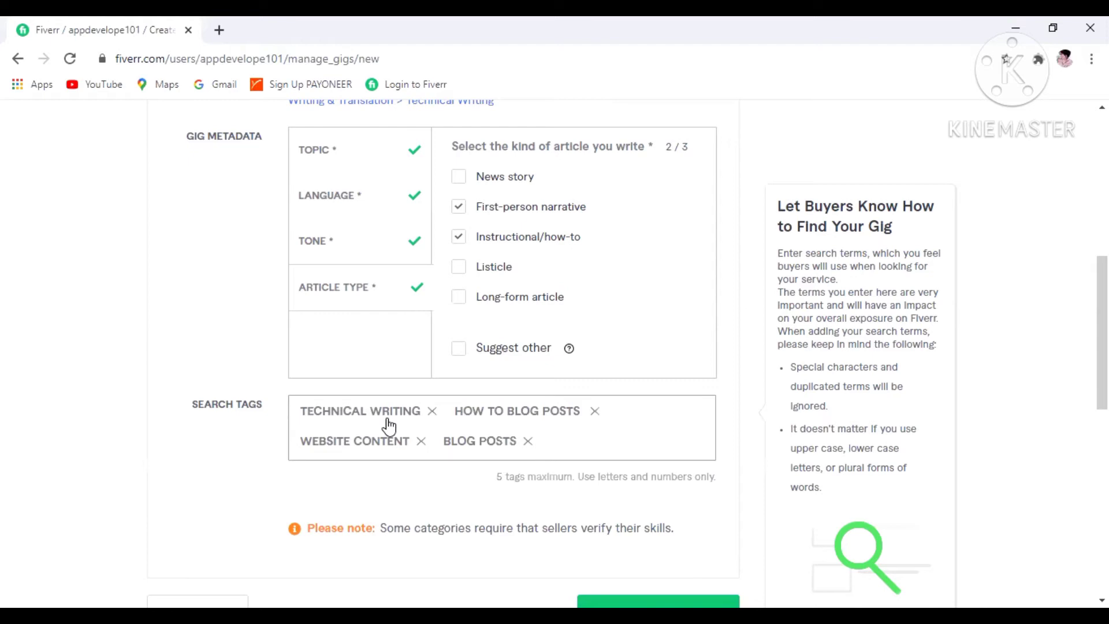
{"action": "type", "text": "copy "}
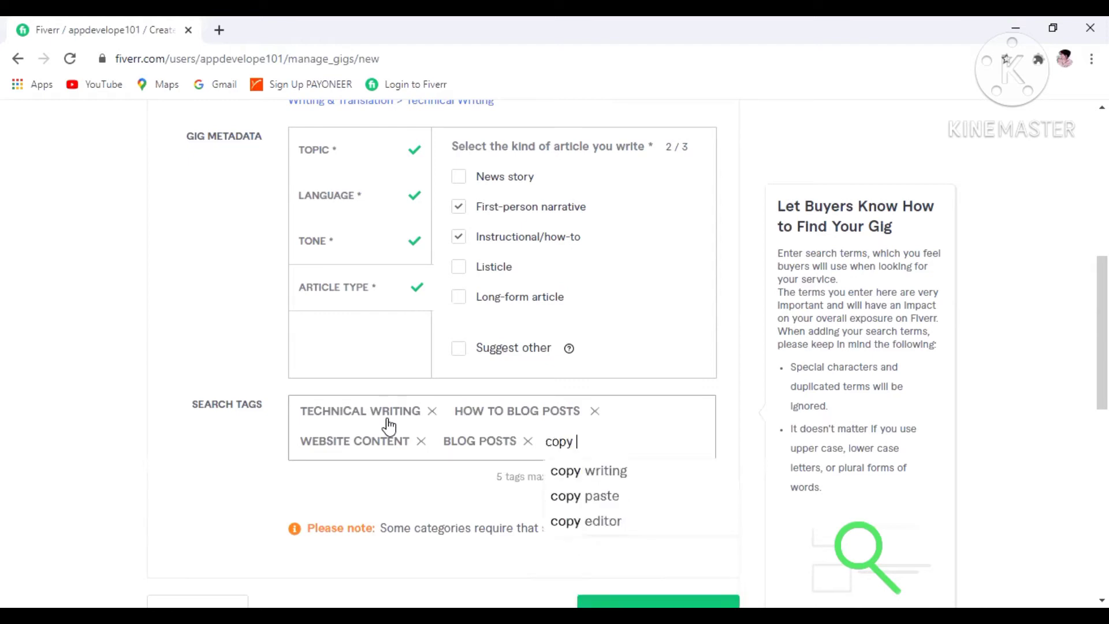
{"action": "type", "text": "writi"}
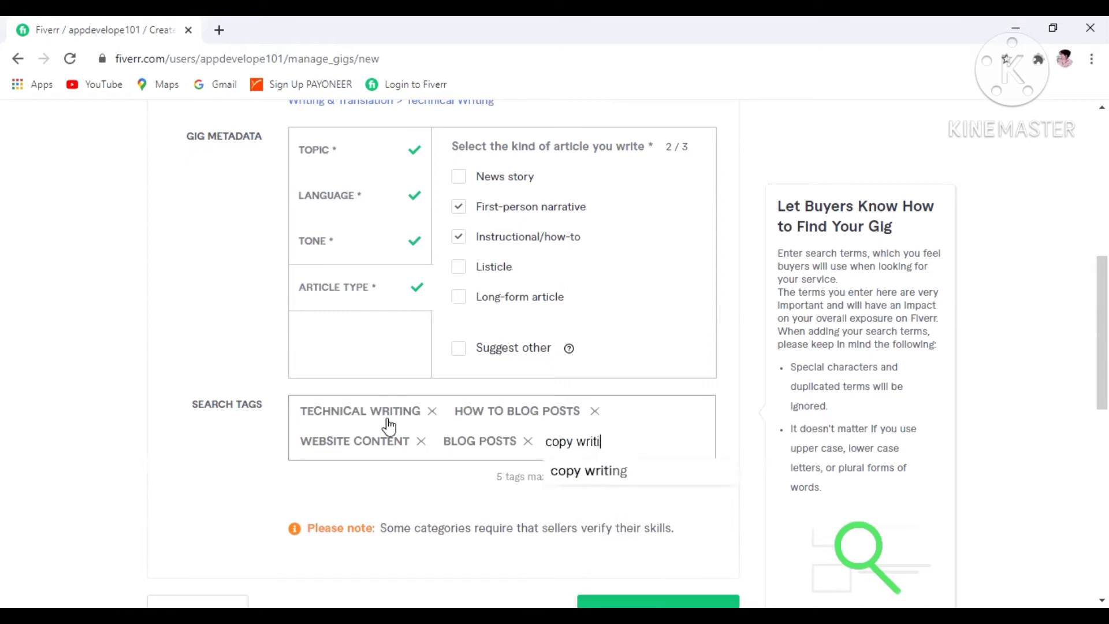
{"action": "type", "text": "ng"}
{"action": "key", "text": "Return"}
Try to save the gig overview and continue to the pricing stage.
{"action": "scroll", "coordinate": [388, 426], "scroll_direction": "down", "scroll_amount": 1}
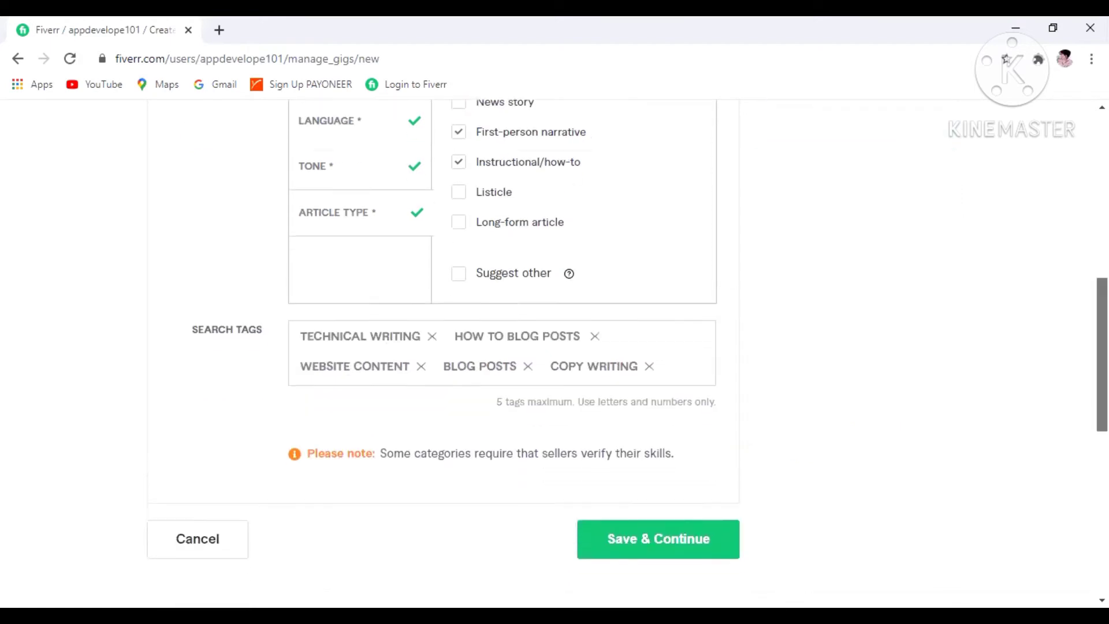
{"action": "scroll", "coordinate": [528, 568], "scroll_direction": "down", "scroll_amount": 1}
{"action": "left_click", "coordinate": [635, 504]}
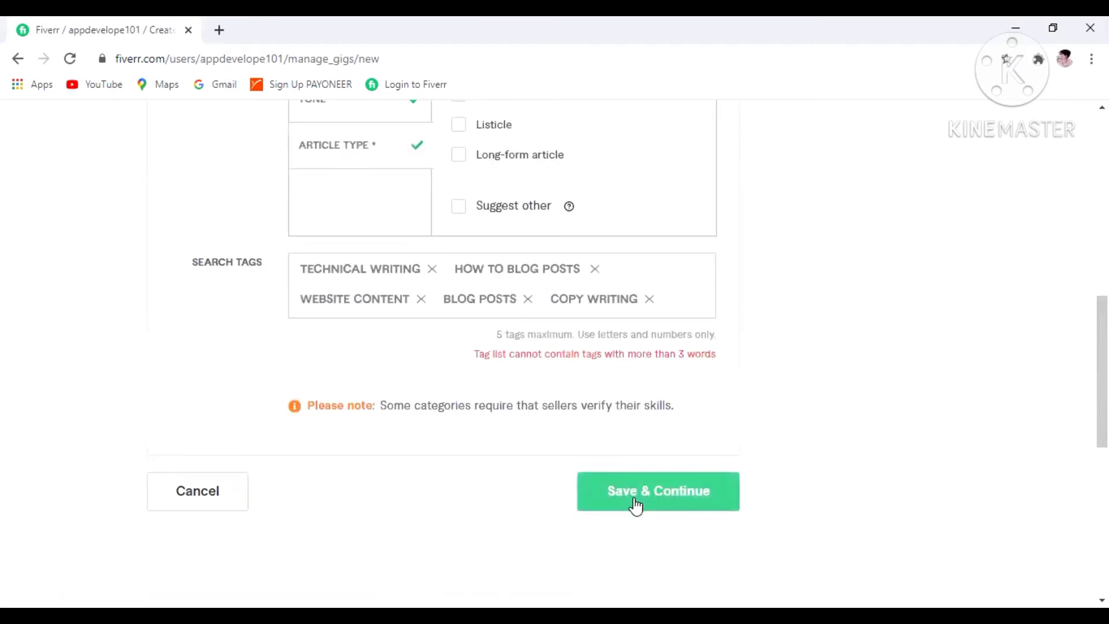
Replace the "How to blog posts" search tag with "article writing" and save the overview to continue to pricing.
{"action": "mouse_move", "coordinate": [633, 379]}
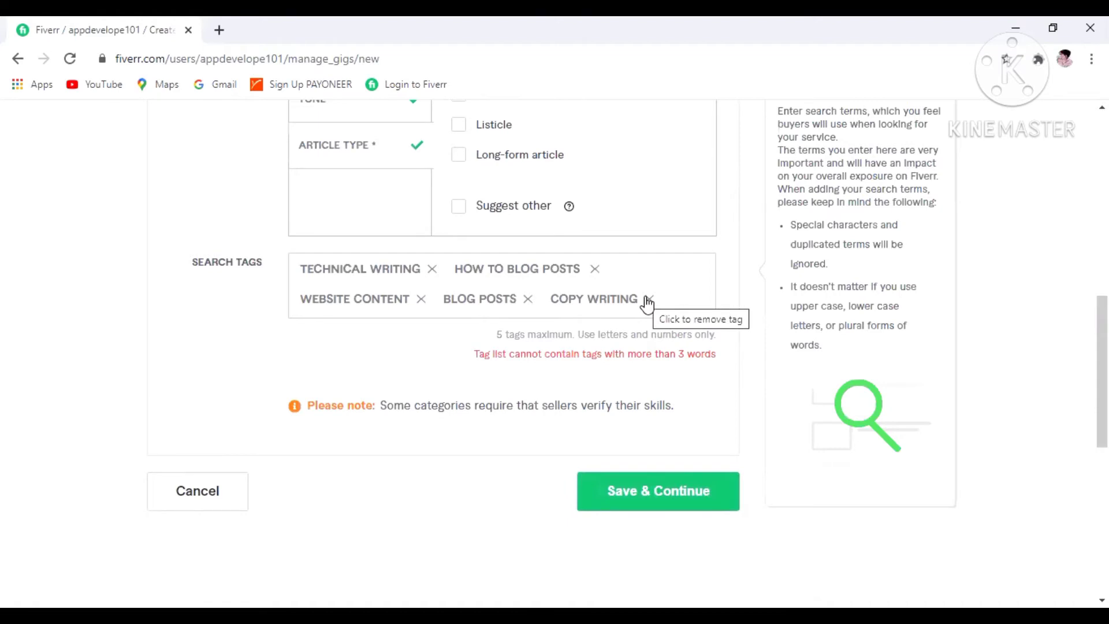
{"action": "left_click", "coordinate": [595, 270]}
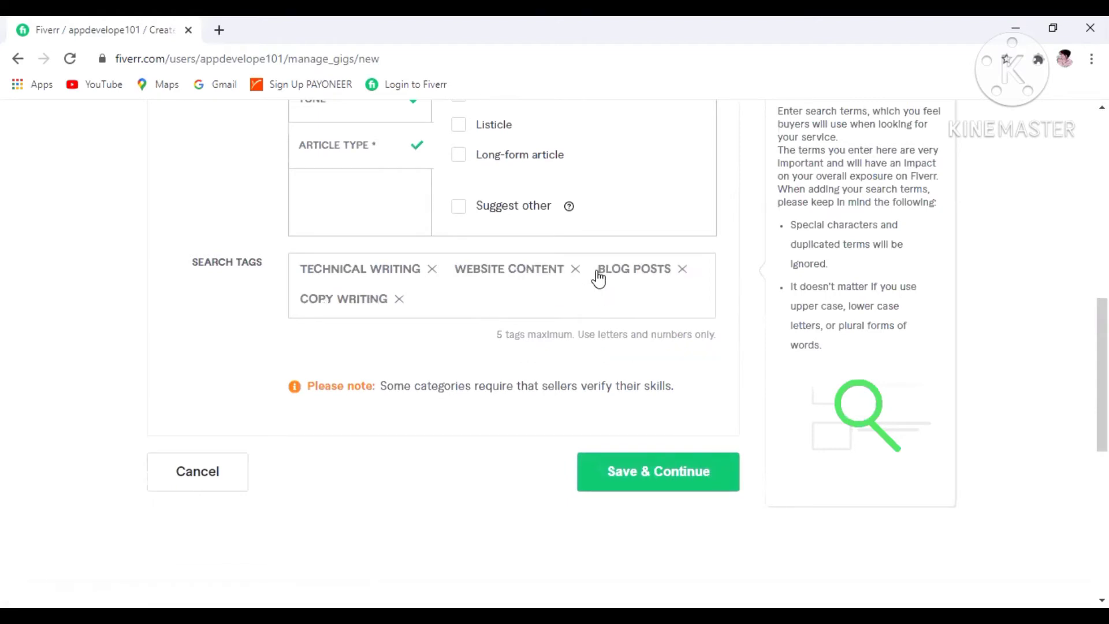
{"action": "left_click", "coordinate": [549, 286]}
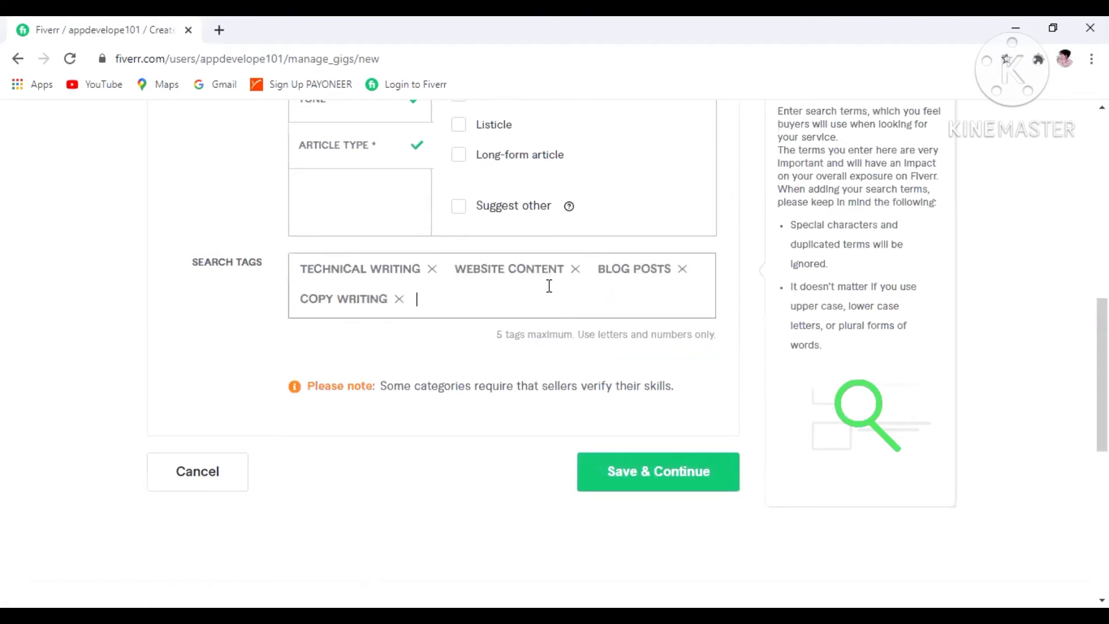
{"action": "type", "text": "article"}
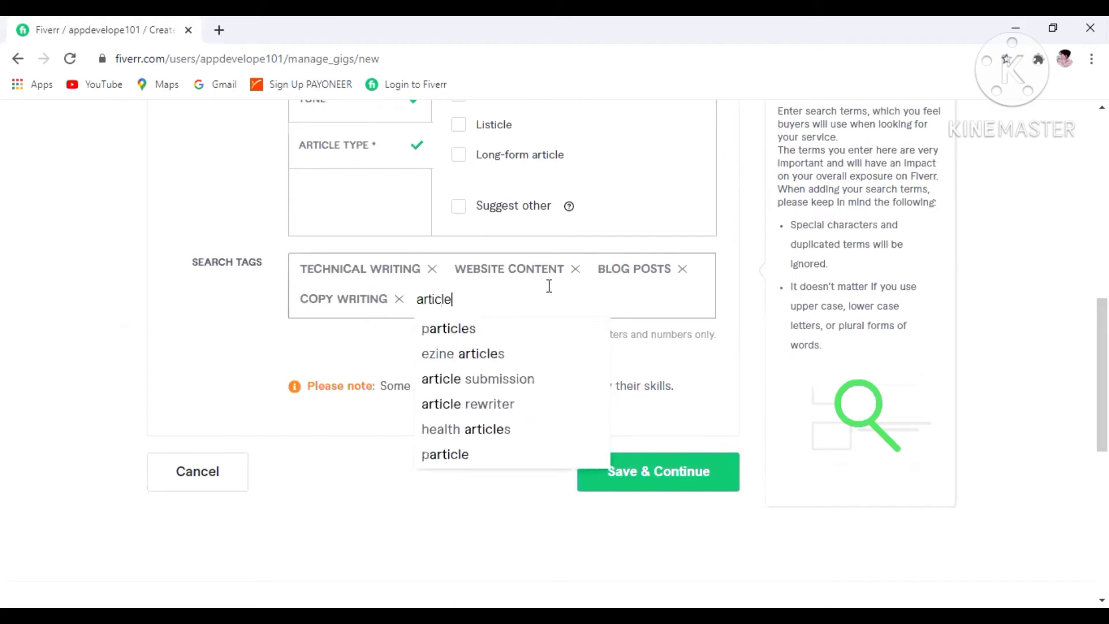
{"action": "type", "text": " wring"}
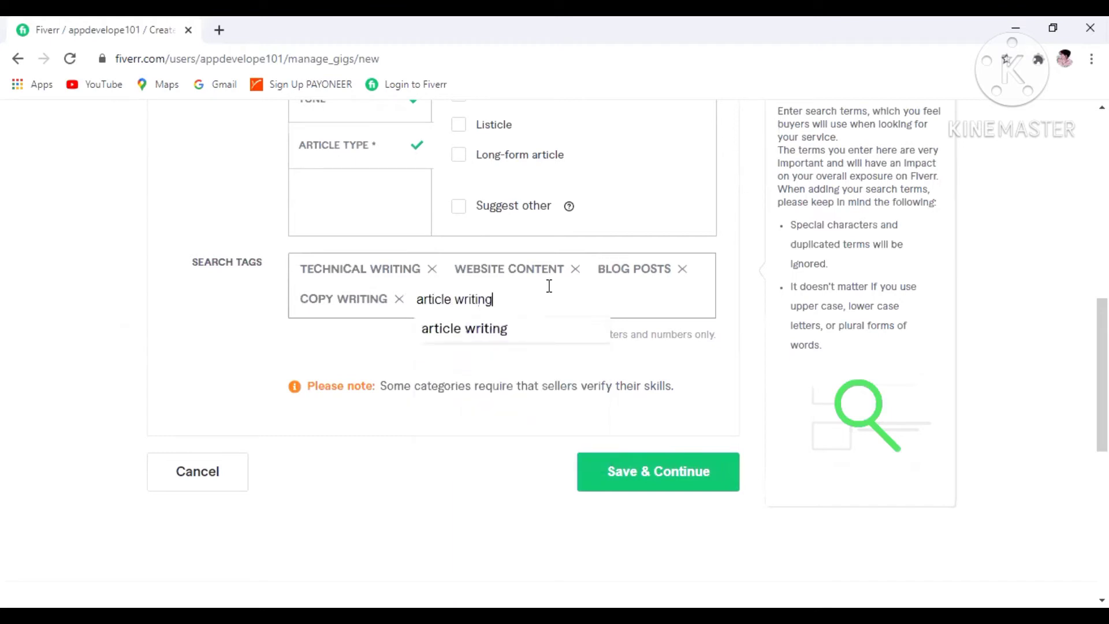
{"action": "key", "text": "Return"}
{"action": "left_click", "coordinate": [718, 479]}
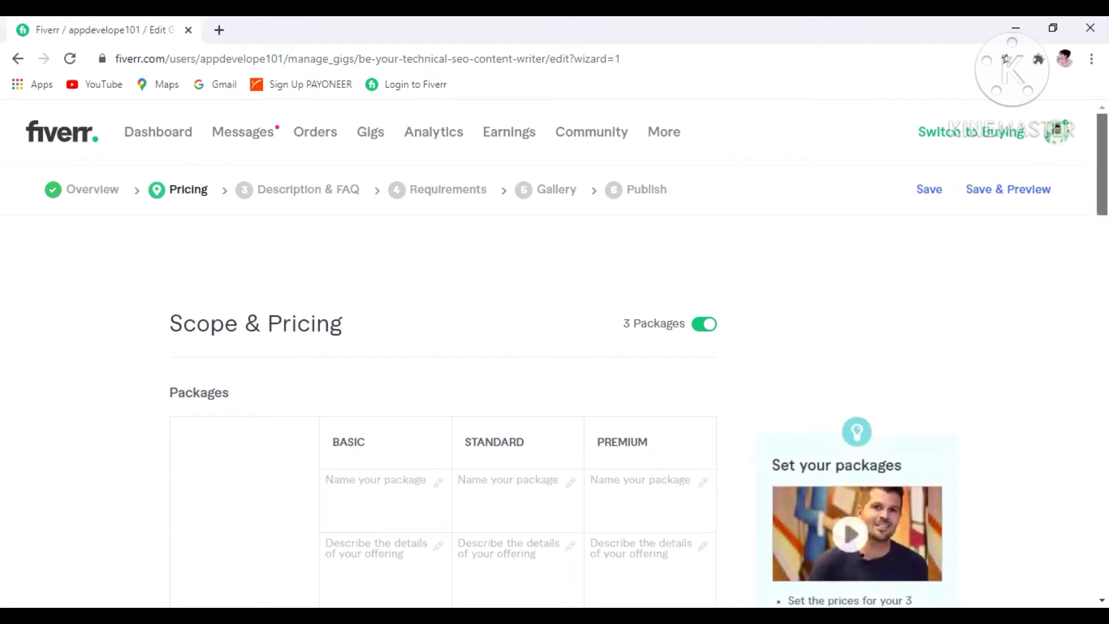
Name the Basic, Standard and Premium packages Bronze, Gold and Diamond respectively.
{"action": "scroll", "coordinate": [647, 234], "scroll_direction": "down", "scroll_amount": 4}
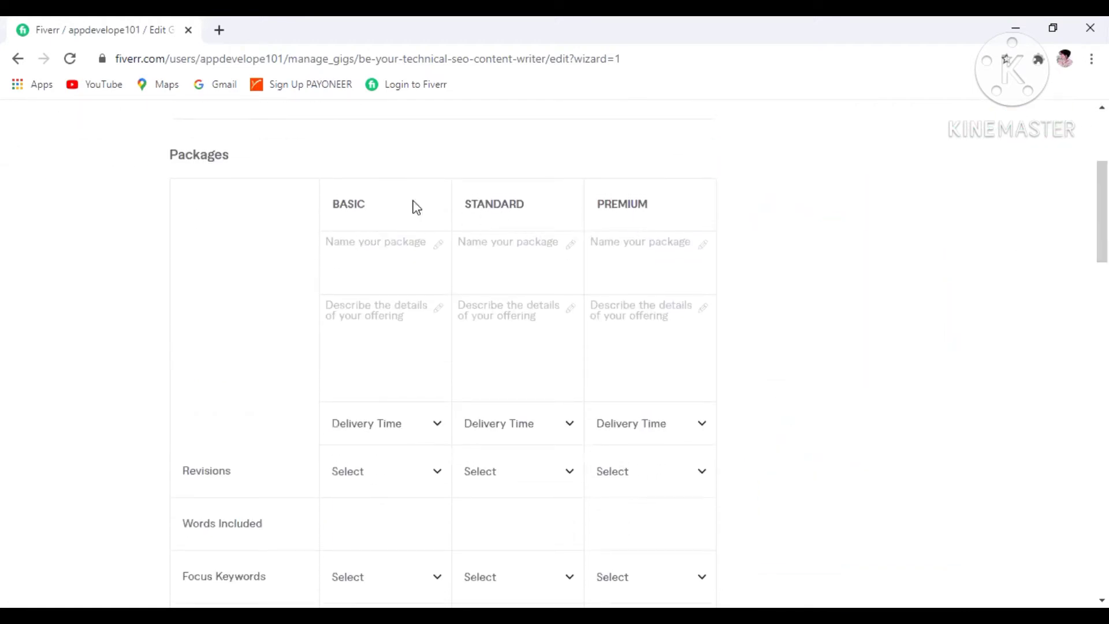
{"action": "left_click", "coordinate": [405, 260]}
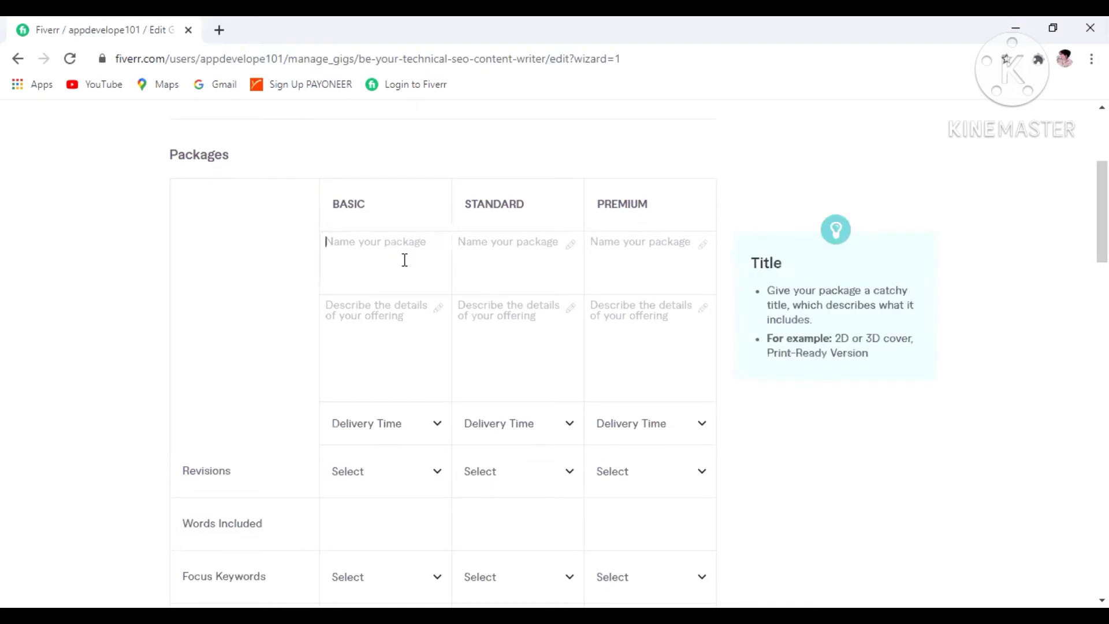
{"action": "type", "text": "Bronze"}
{"action": "left_click", "coordinate": [477, 234]}
{"action": "type", "text": "G"}
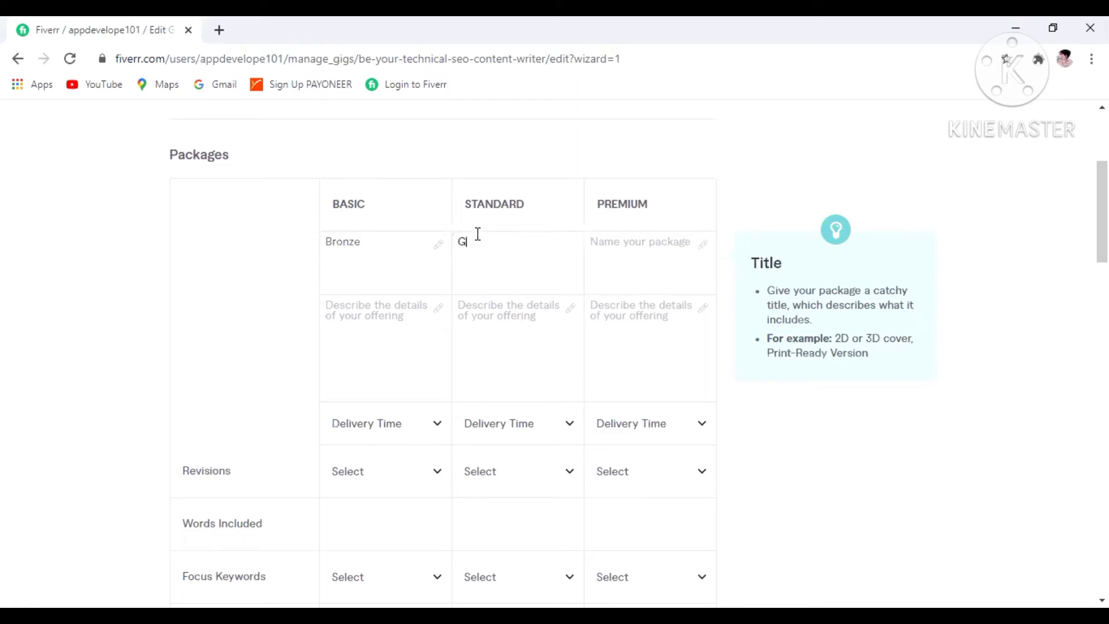
{"action": "type", "text": "old"}
{"action": "left_click", "coordinate": [646, 250]}
{"action": "type", "text": "Diamond"}
Describe the Basic package's offering as "400 words blog post on your topic".
{"action": "left_click", "coordinate": [411, 316]}
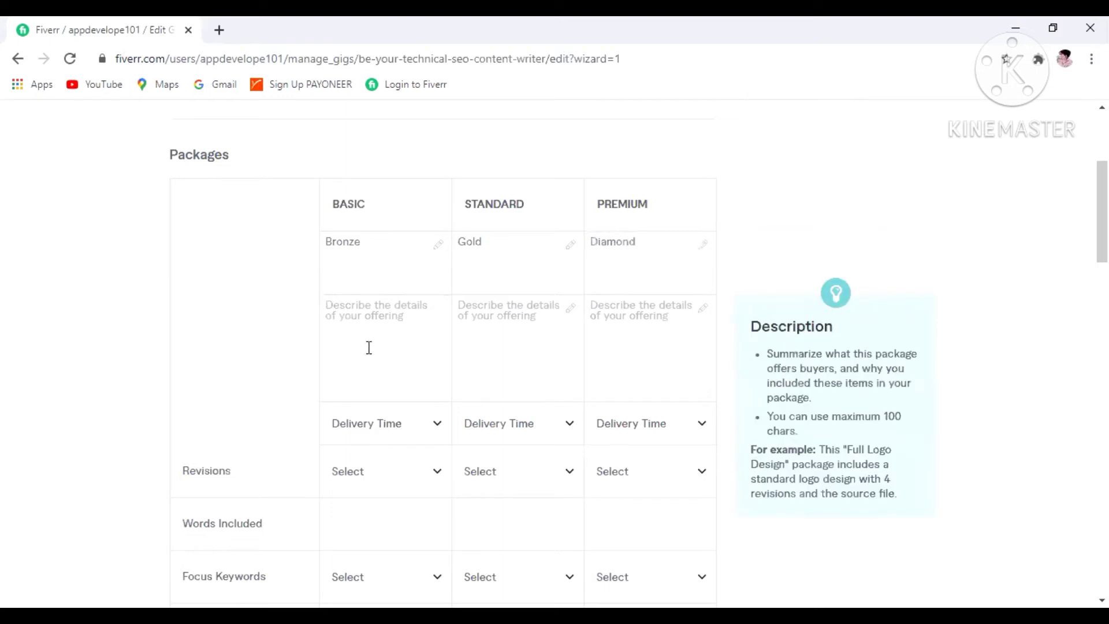
{"action": "type", "text": "4"}
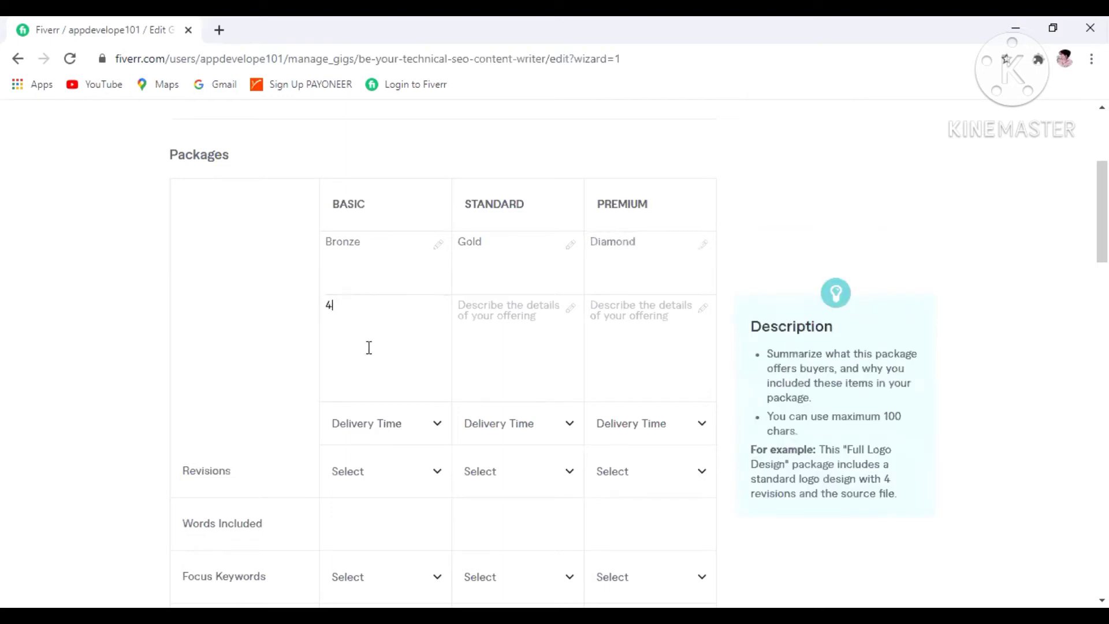
{"action": "type", "text": "00 words blog post"}
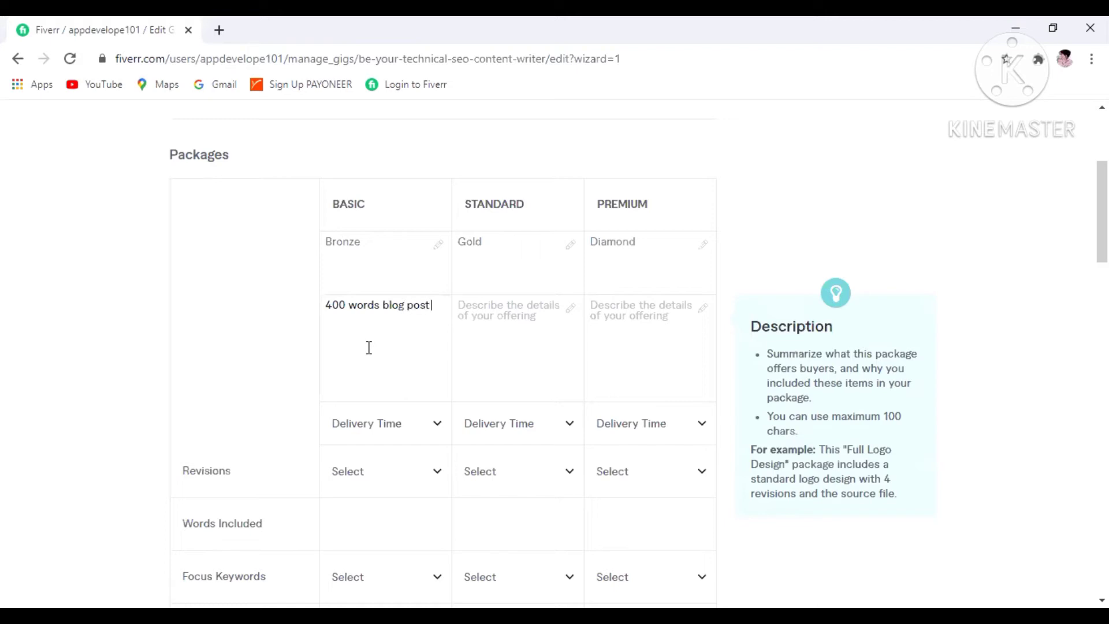
{"action": "type", "text": " on your topic"}
Copy the Basic description into the Standard package and change it to "1000 words blog post on your topic".
{"action": "left_click_drag", "start_coordinate": [324, 310], "coordinate": [404, 325]}
{"action": "key", "text": "ctrl+c"}
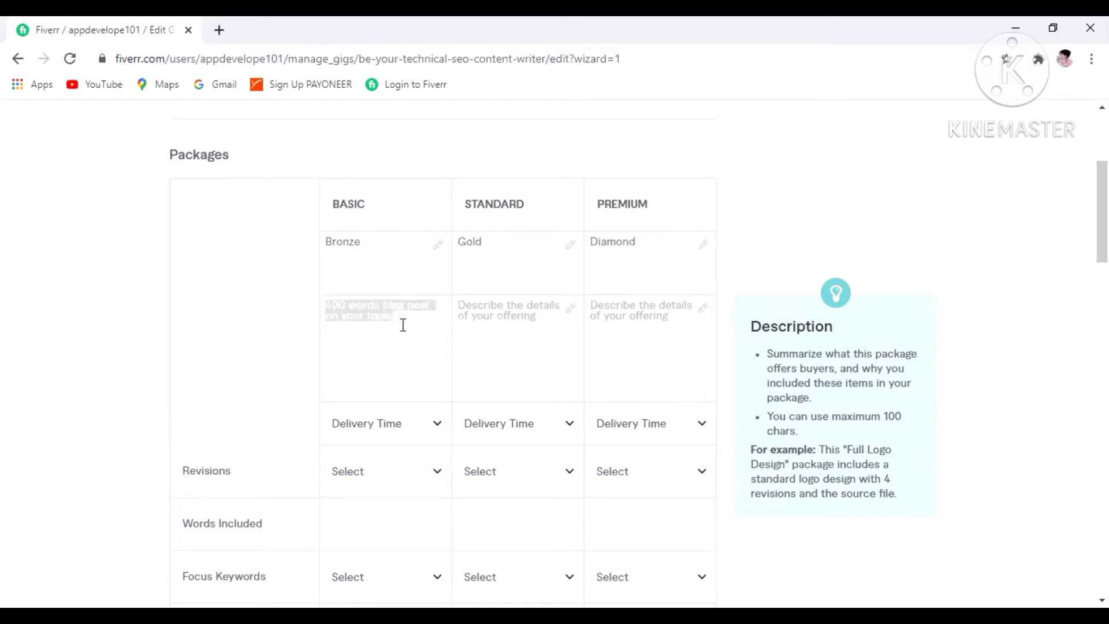
{"action": "left_click", "coordinate": [505, 309]}
{"action": "key", "text": "ctrl+v"}
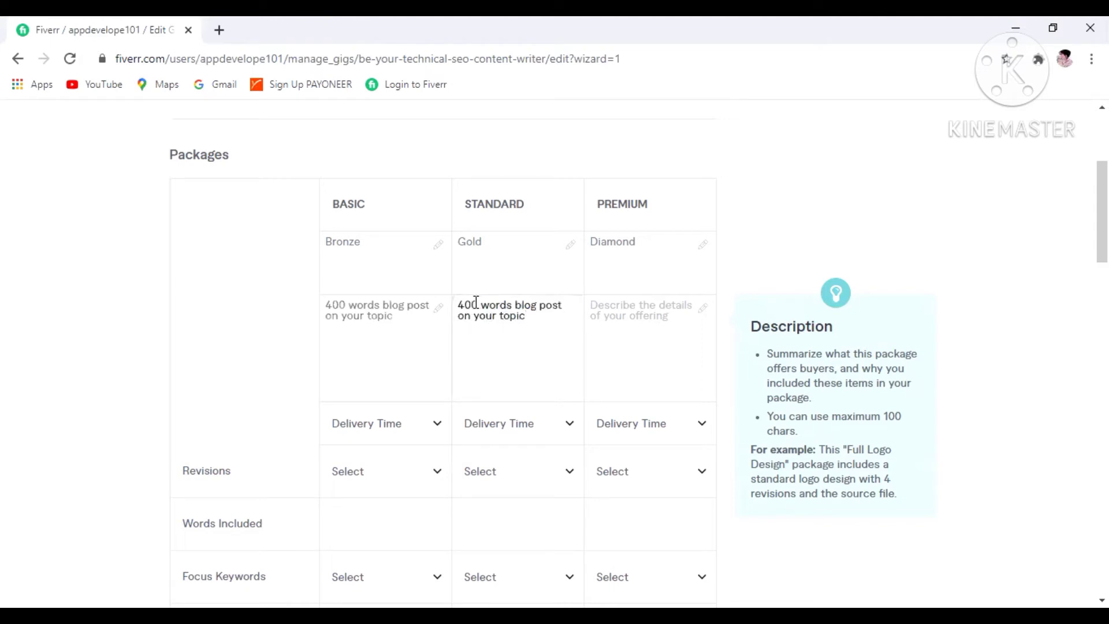
{"action": "left_click_drag", "start_coordinate": [468, 305], "coordinate": [459, 305]}
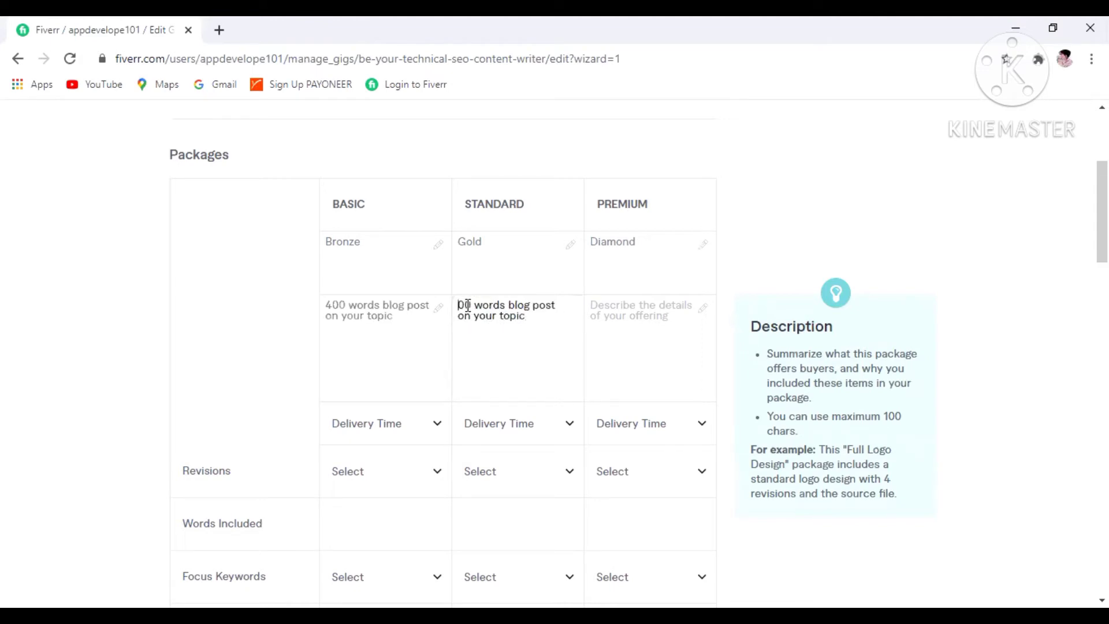
{"action": "type", "text": "10"}
Paste the copied description into the Premium package and change it to "1500 words blog post on your topic".
{"action": "left_click", "coordinate": [625, 333]}
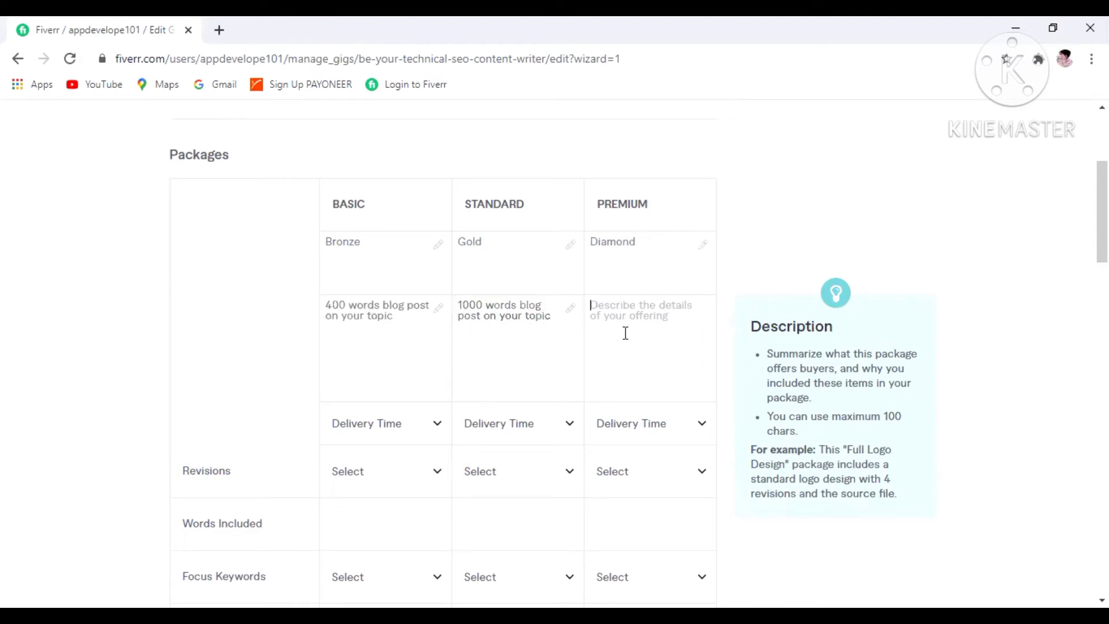
{"action": "key", "text": "ctrl+v"}
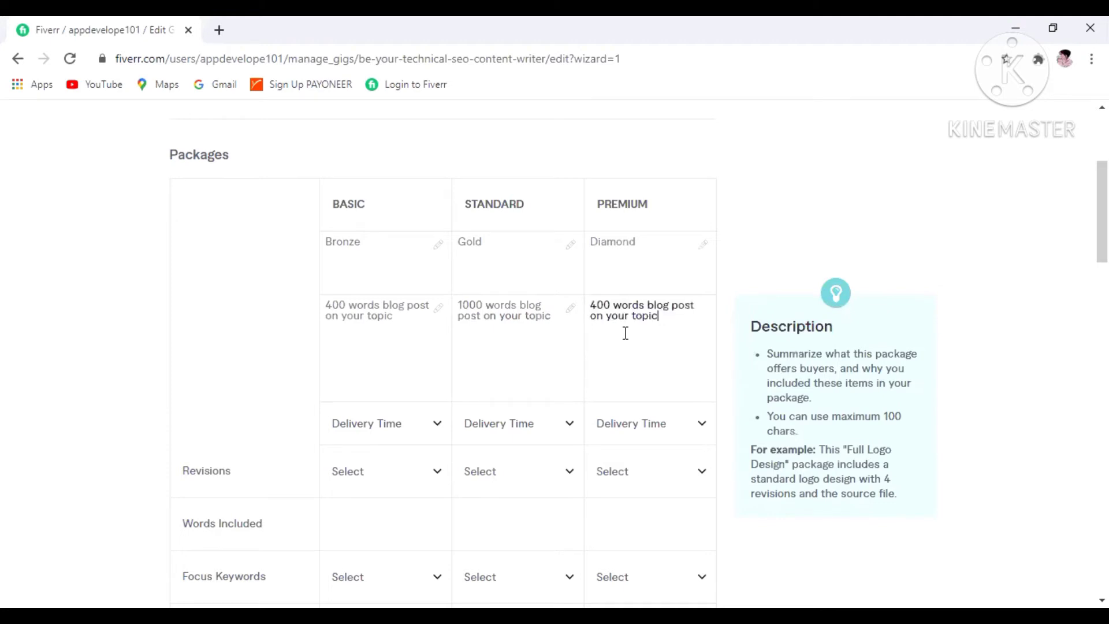
{"action": "left_click", "coordinate": [600, 308]}
{"action": "key", "text": "BackSpace"}
{"action": "type", "text": "15"}
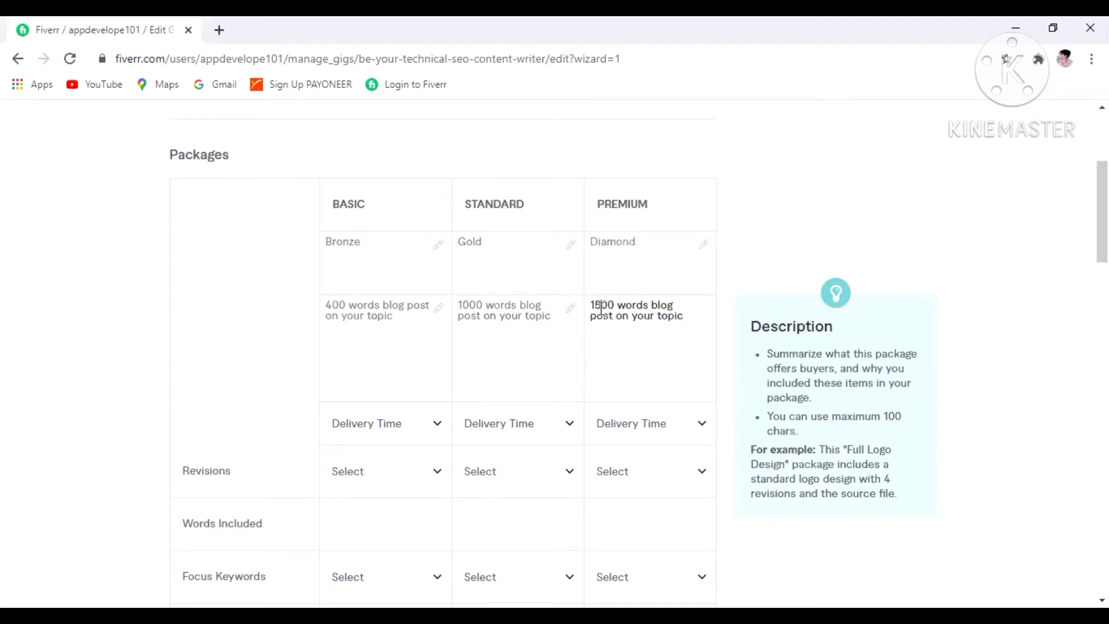
Set the delivery time to 2 days for Basic, 3 days for Standard and 4 days for Premium.
{"action": "left_click", "coordinate": [425, 441]}
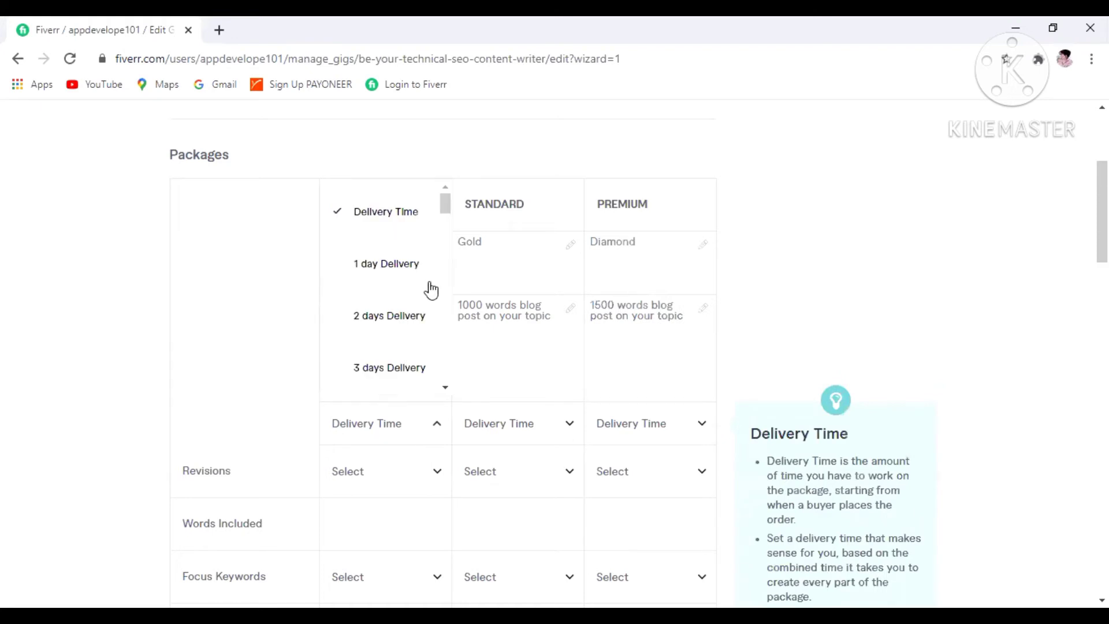
{"action": "left_click", "coordinate": [430, 329]}
{"action": "left_click", "coordinate": [556, 426]}
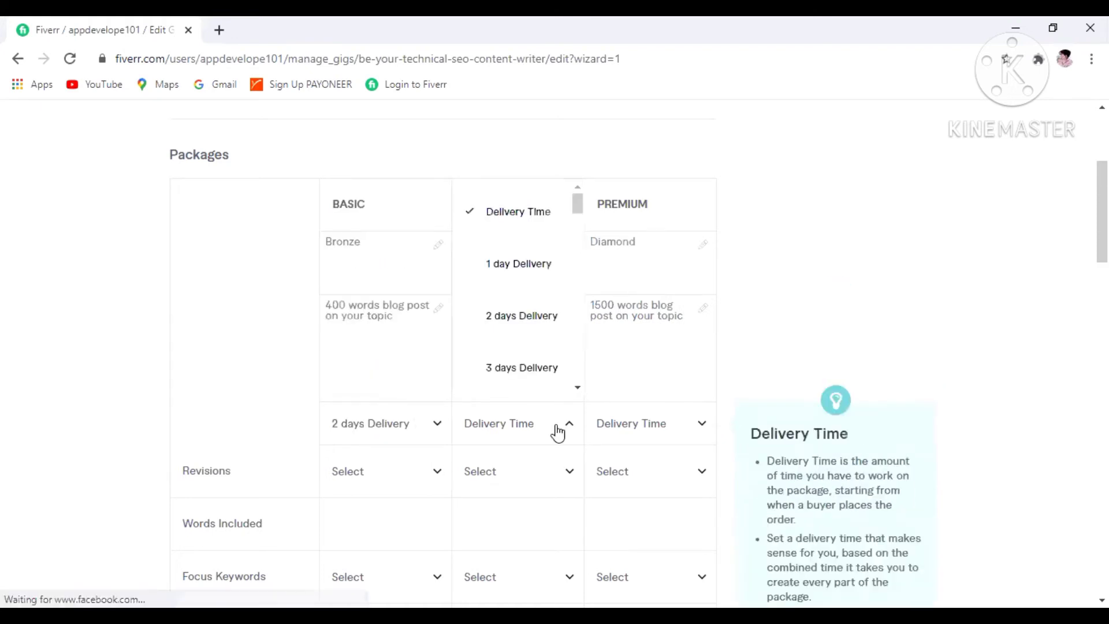
{"action": "left_click", "coordinate": [549, 379]}
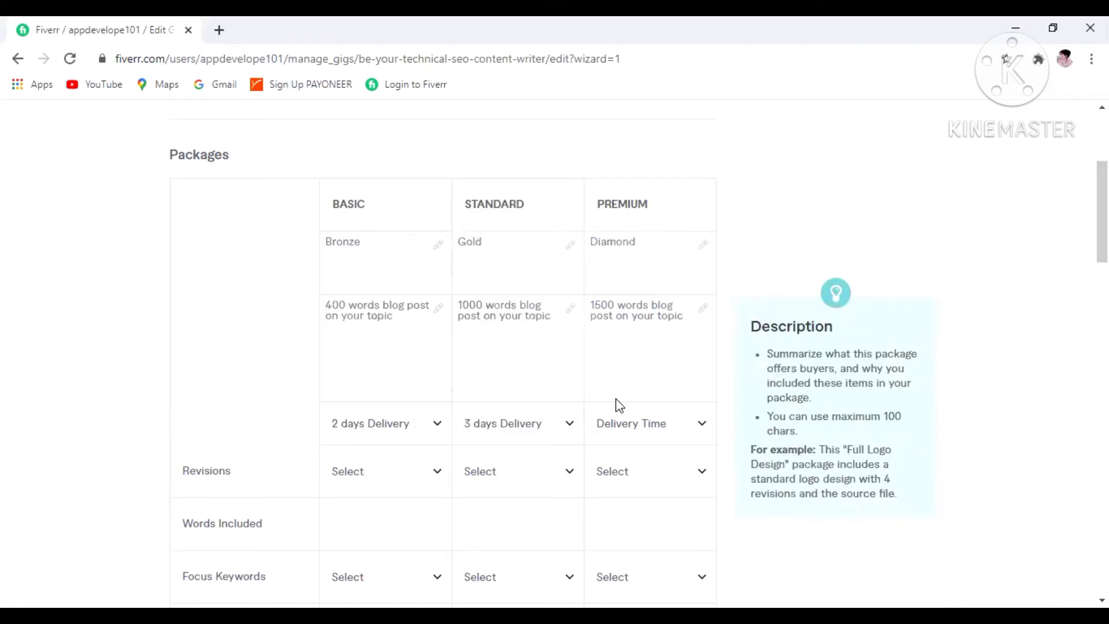
{"action": "left_click", "coordinate": [636, 431]}
{"action": "left_click_drag", "start_coordinate": [708, 204], "coordinate": [709, 212]}
{"action": "left_click", "coordinate": [652, 349]}
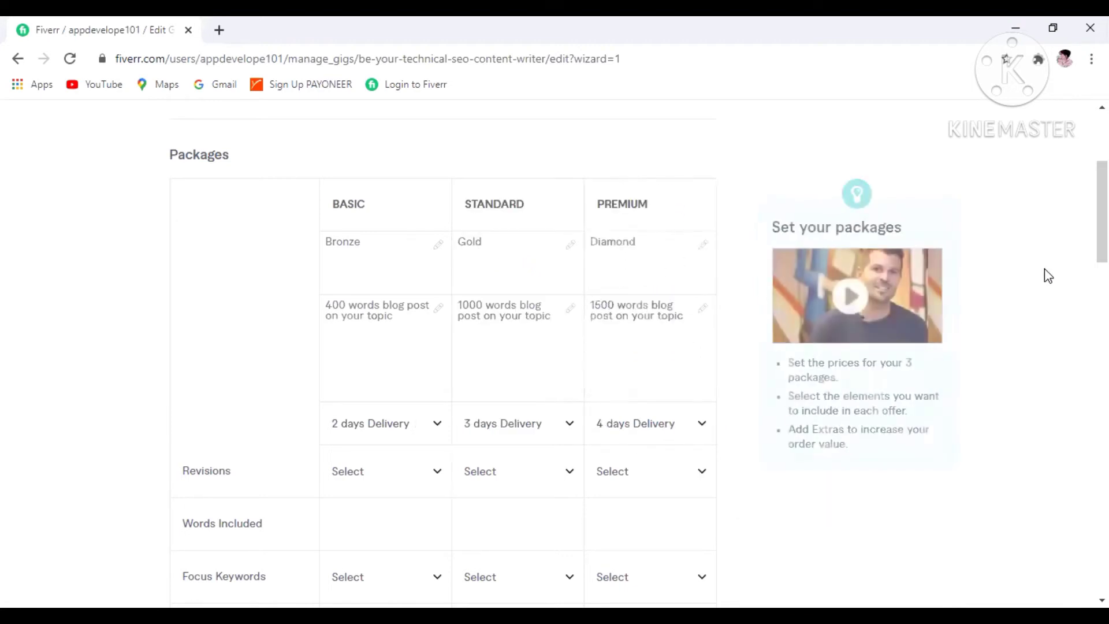
Set the number of revisions to 1 for Basic, 2 for Standard and 3 for Premium.
{"action": "scroll", "coordinate": [988, 271], "scroll_direction": "down", "scroll_amount": 3}
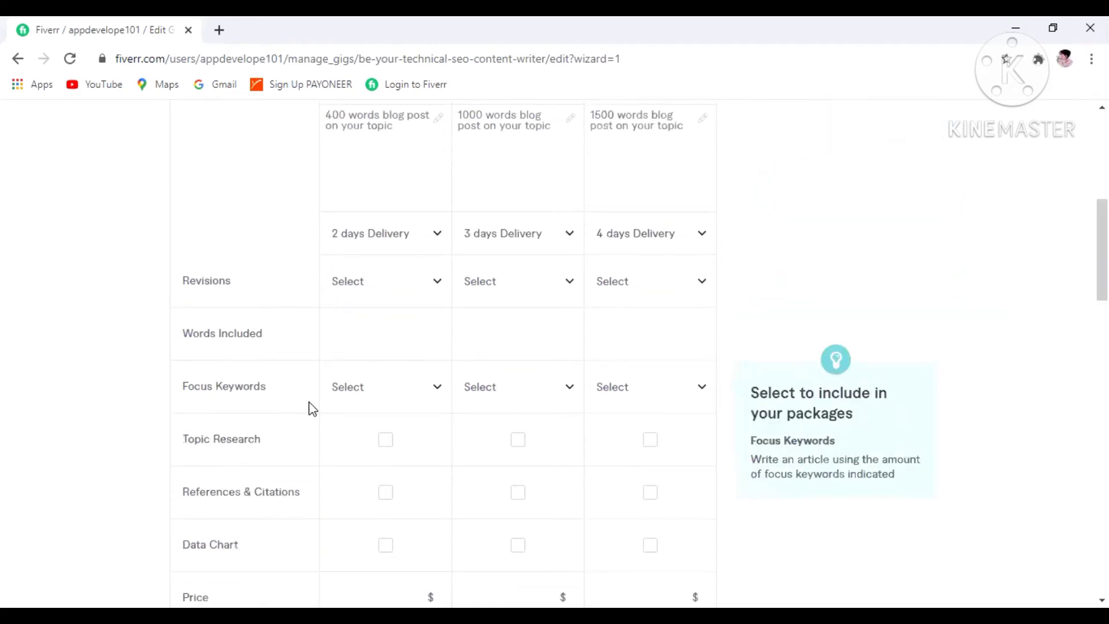
{"action": "left_click", "coordinate": [395, 286]}
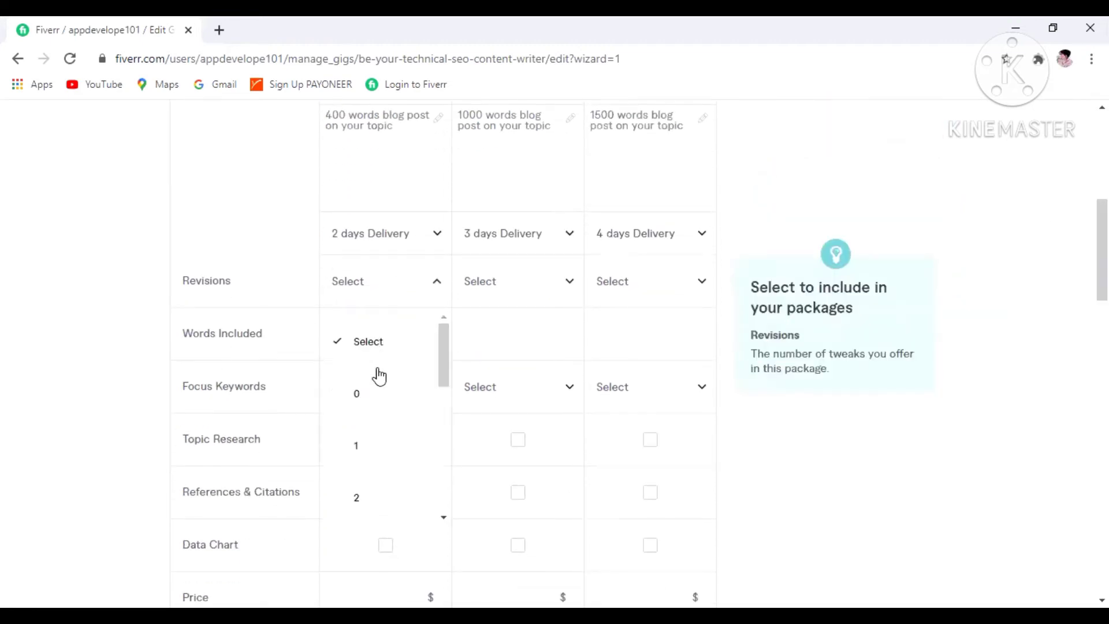
{"action": "left_click", "coordinate": [386, 451]}
{"action": "left_click", "coordinate": [498, 304]}
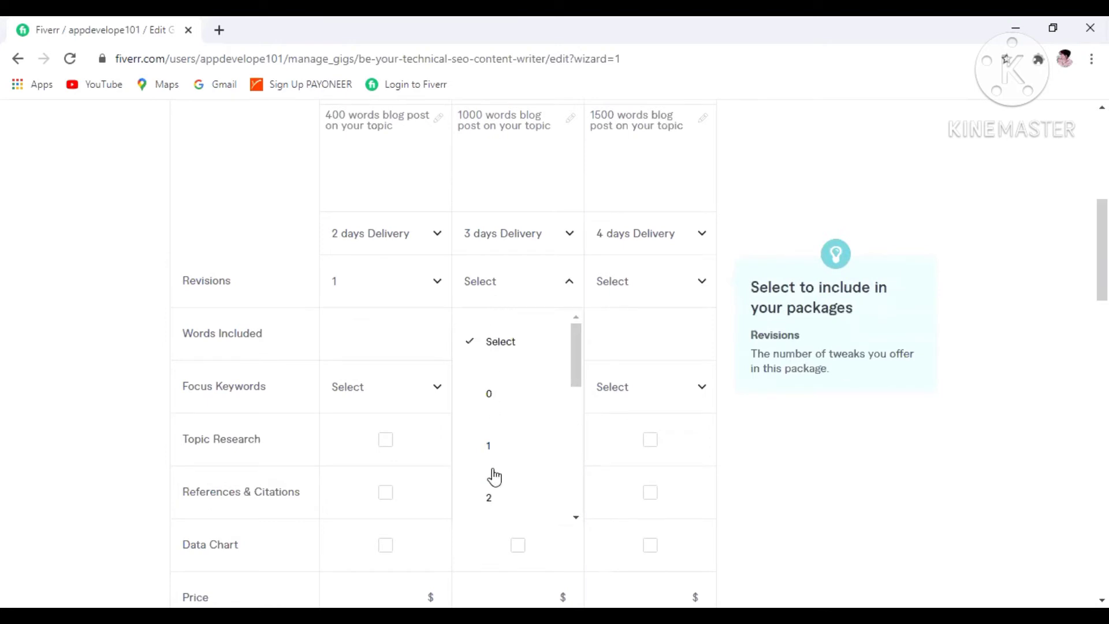
{"action": "left_click", "coordinate": [497, 500]}
{"action": "left_click", "coordinate": [645, 302]}
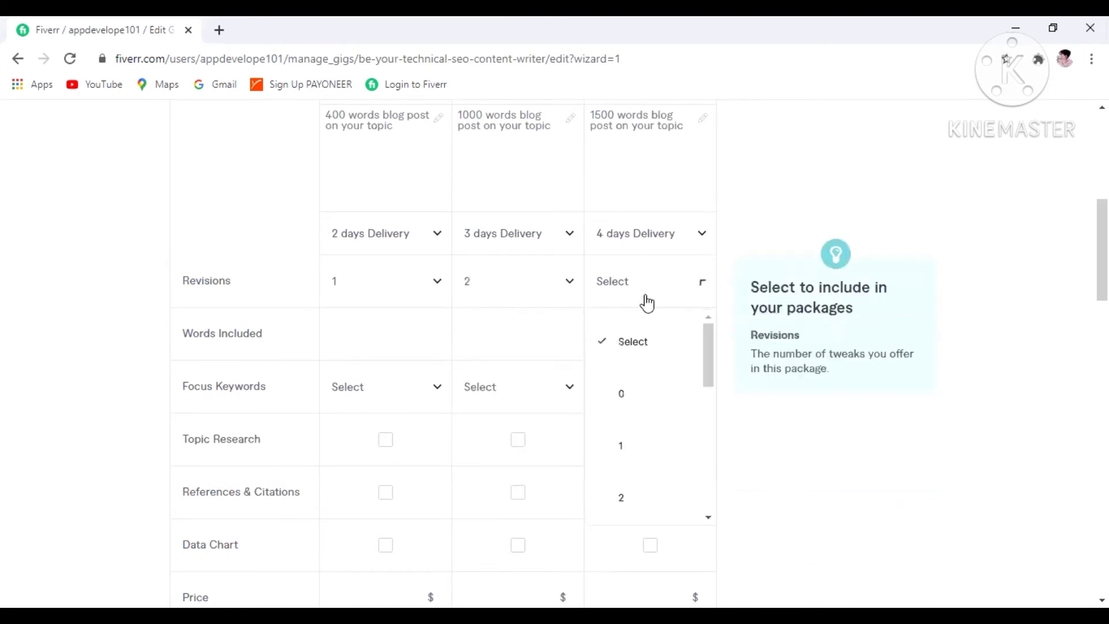
{"action": "scroll", "coordinate": [709, 347], "scroll_direction": "down", "scroll_amount": 2}
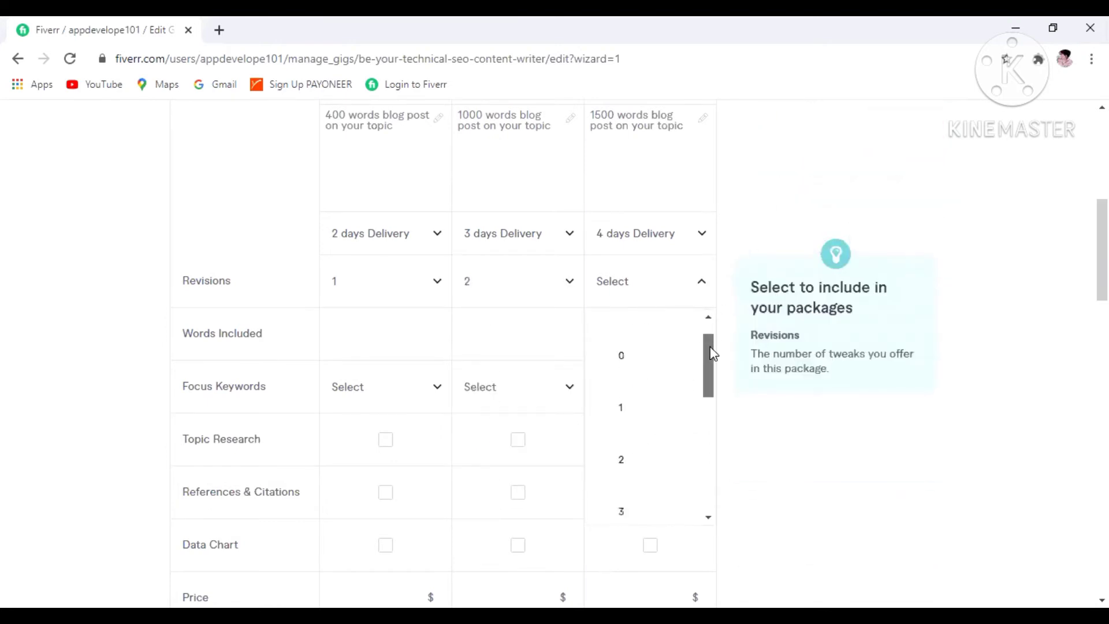
{"action": "left_click", "coordinate": [613, 446]}
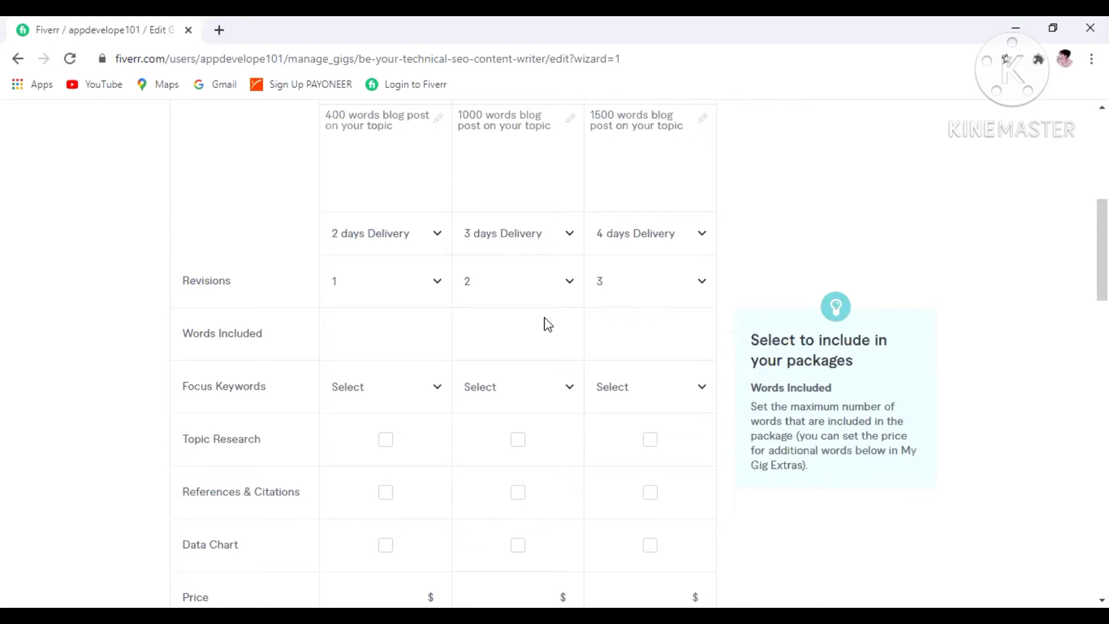
Set the words included to 400 for Basic, 1000 for Standard and 1500 for Premium.
{"action": "left_click", "coordinate": [421, 337]}
{"action": "type", "text": "400"}
{"action": "left_click", "coordinate": [540, 320]}
{"action": "type", "text": "1000"}
{"action": "left_click", "coordinate": [636, 349]}
{"action": "type", "text": "1500"}
Set the number of focus keywords to 2 for Basic, 3 for Standard and 4 for Premium.
{"action": "left_click", "coordinate": [376, 397]}
{"action": "left_click", "coordinate": [388, 281]}
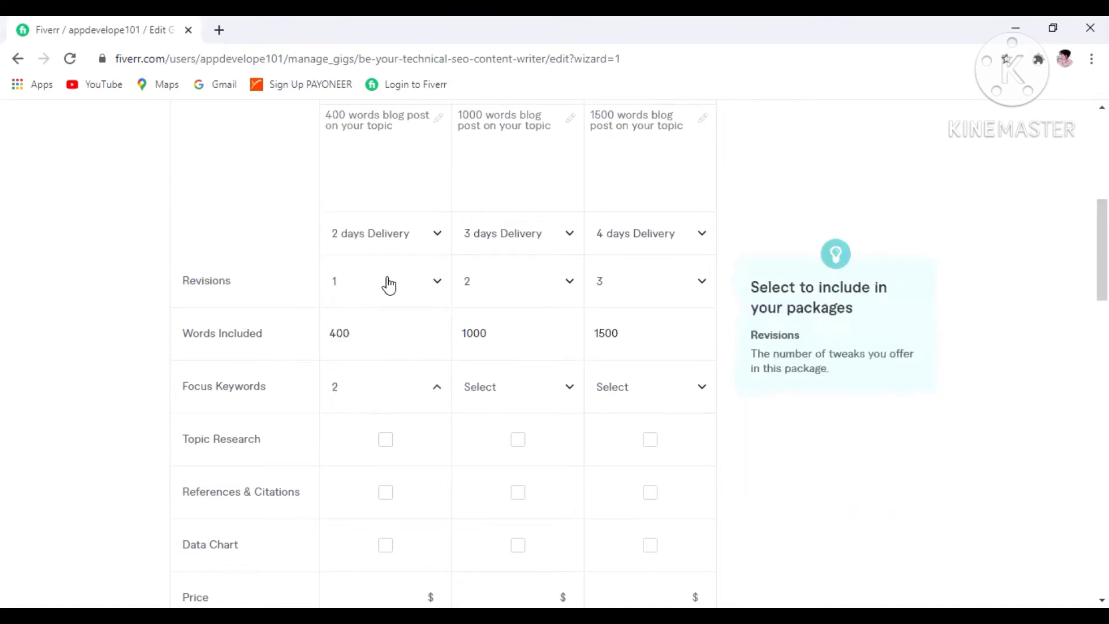
{"action": "left_click", "coordinate": [518, 393]}
{"action": "left_click", "coordinate": [495, 329]}
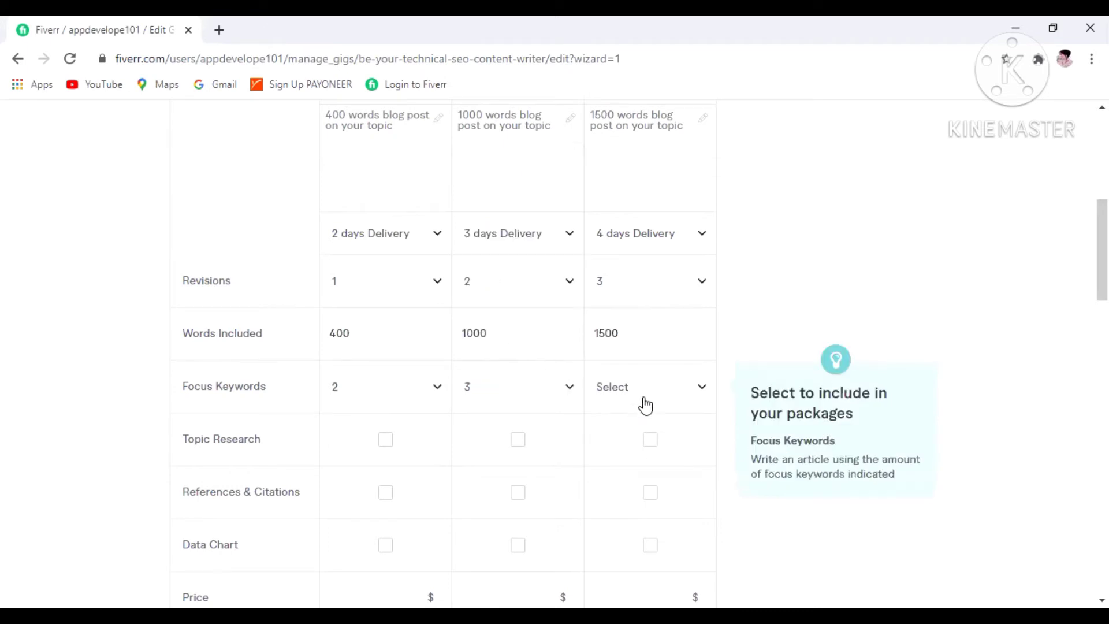
{"action": "left_click", "coordinate": [664, 384]}
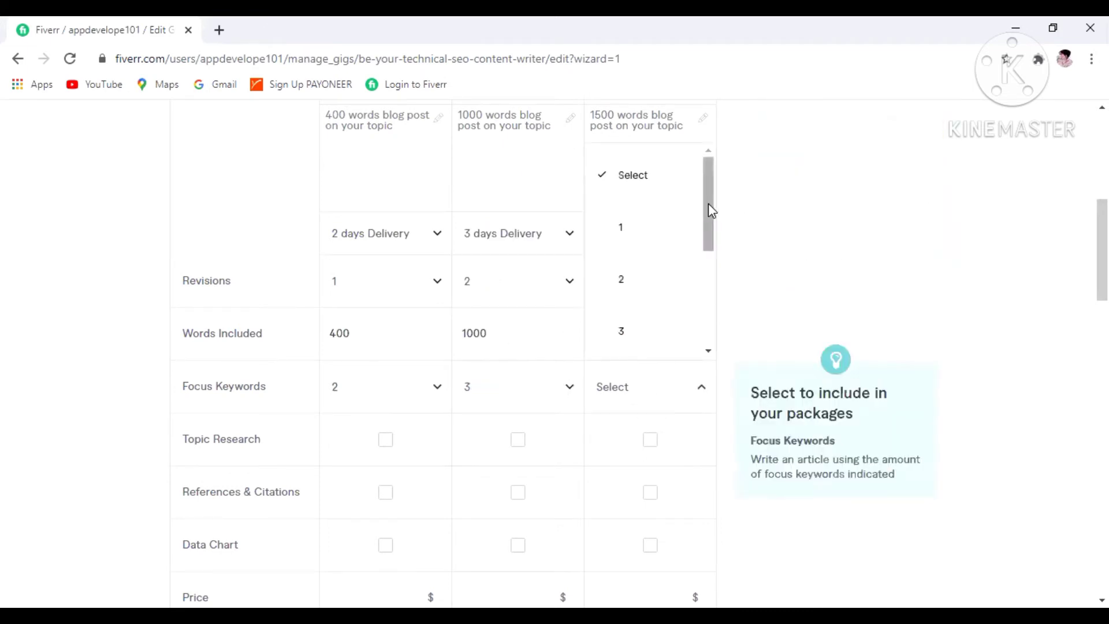
{"action": "left_click_drag", "start_coordinate": [708, 203], "coordinate": [708, 257]}
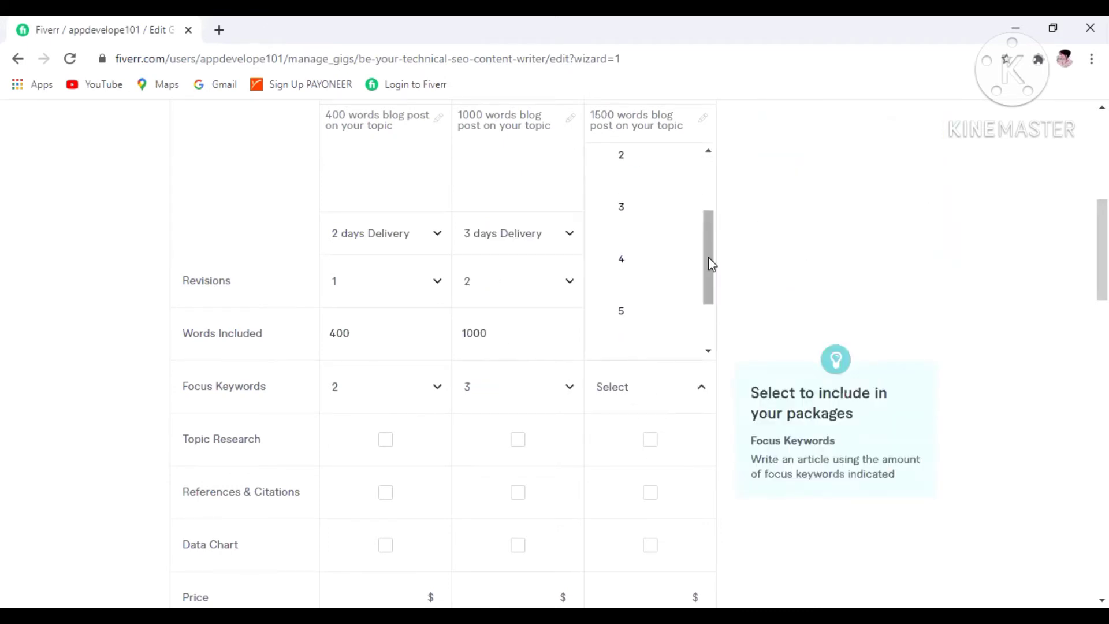
{"action": "left_click", "coordinate": [664, 260]}
Include Topic Research, References & Citations and Data Chart in all three packages.
{"action": "scroll", "coordinate": [443, 347], "scroll_direction": "down", "scroll_amount": 2}
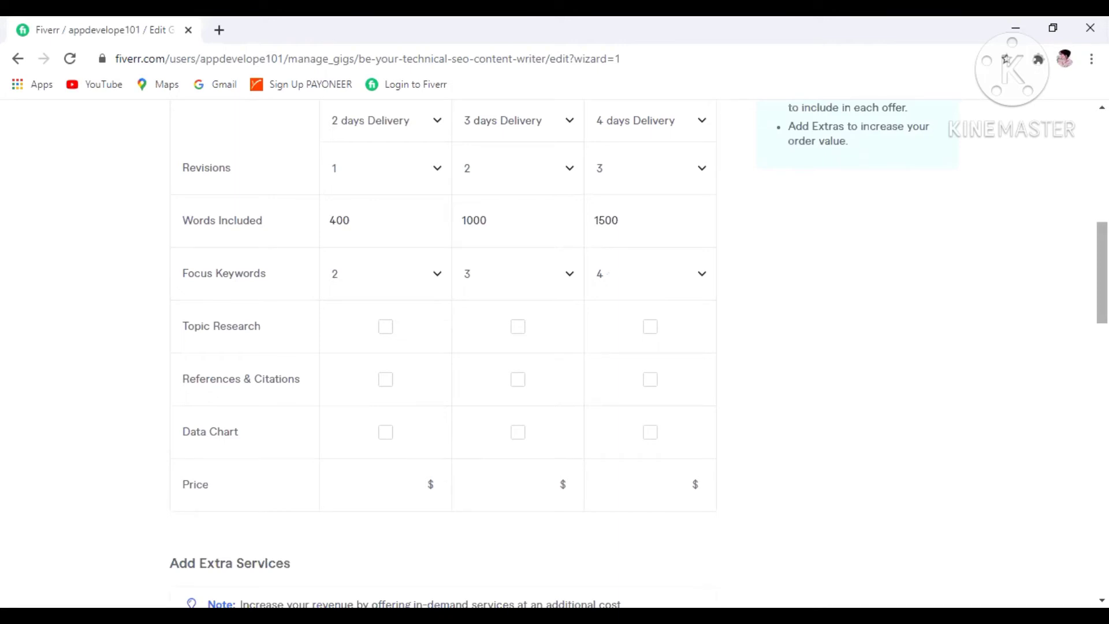
{"action": "left_click", "coordinate": [371, 345]}
{"action": "left_click", "coordinate": [382, 381]}
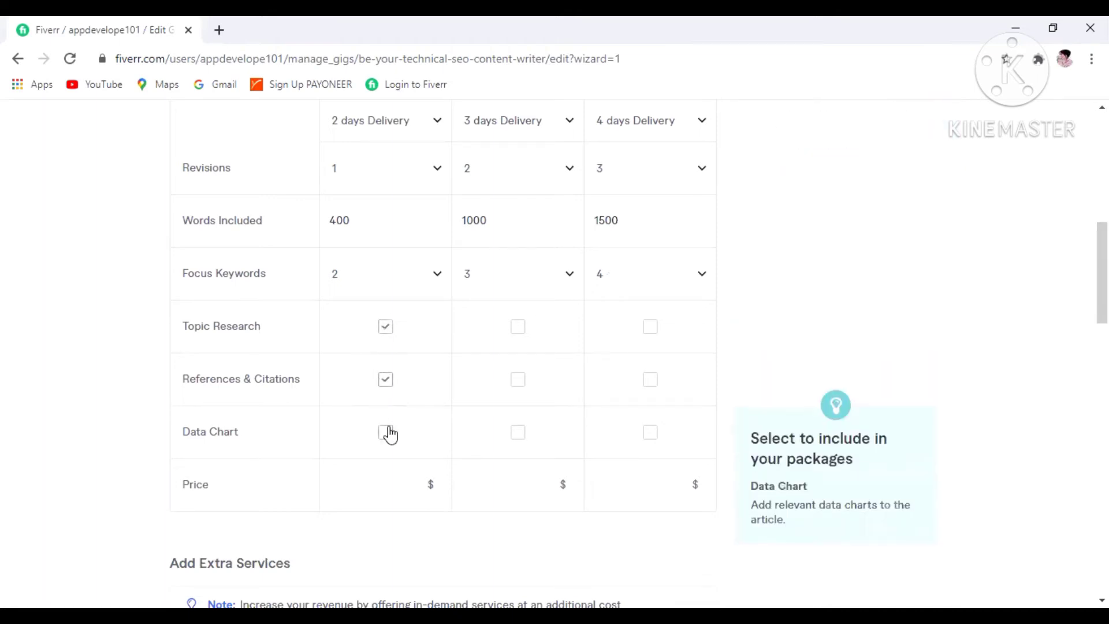
{"action": "left_click", "coordinate": [386, 432]}
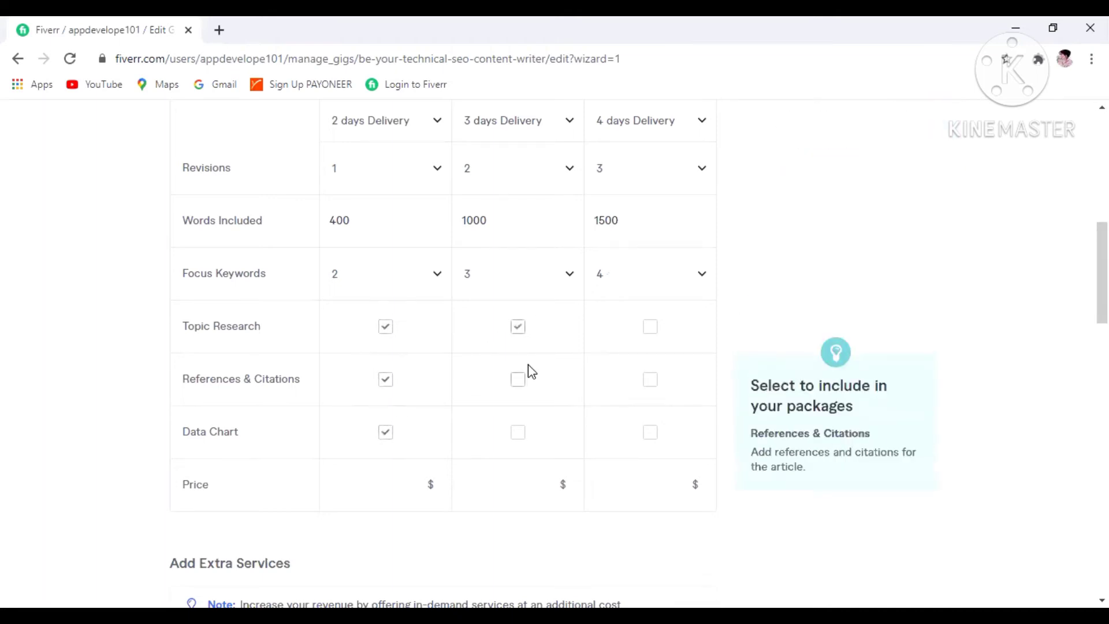
{"action": "left_click", "coordinate": [518, 379]}
{"action": "left_click", "coordinate": [518, 432]}
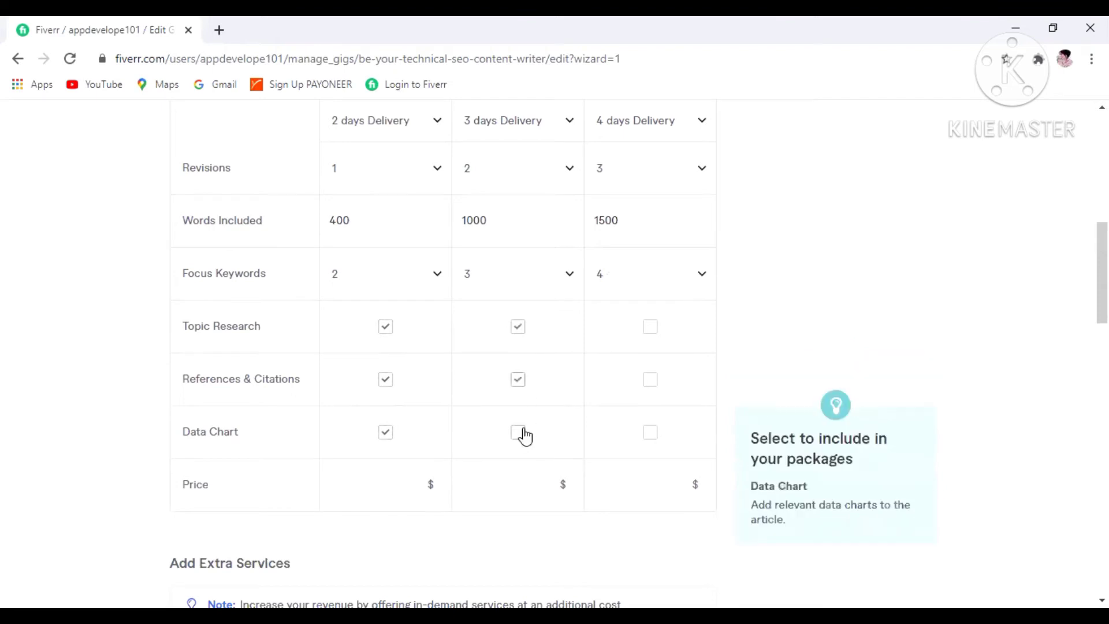
{"action": "left_click", "coordinate": [644, 327]}
{"action": "left_click", "coordinate": [646, 379]}
{"action": "left_click", "coordinate": [650, 432]}
Price the packages at $10 for Basic, $15 for Standard and $20 for Premium, and try to save the pricing page.
{"action": "scroll", "coordinate": [639, 363], "scroll_direction": "down", "scroll_amount": 4}
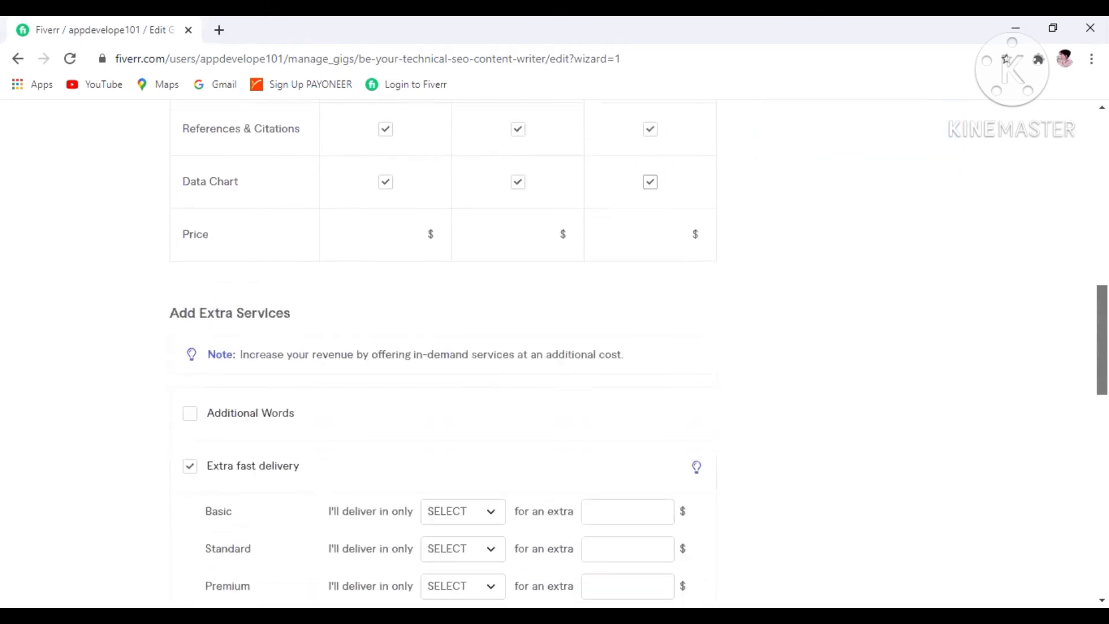
{"action": "scroll", "coordinate": [1028, 401], "scroll_direction": "up", "scroll_amount": 1}
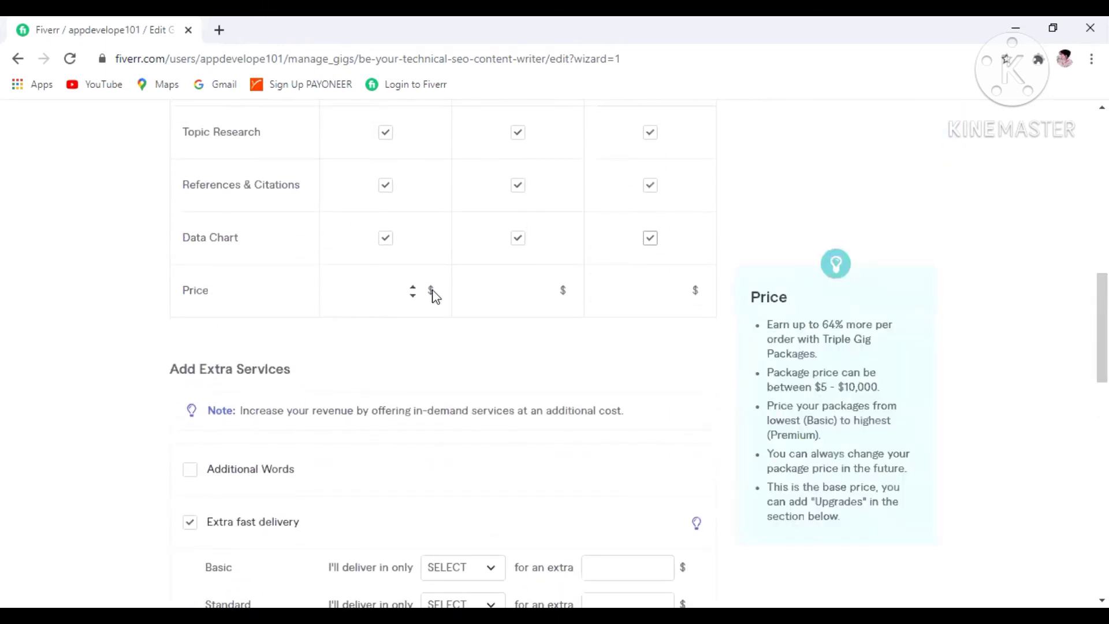
{"action": "left_click", "coordinate": [427, 290]}
{"action": "type", "text": "10"}
{"action": "left_click", "coordinate": [544, 294]}
{"action": "type", "text": "10"}
{"action": "left_click", "coordinate": [545, 290]}
{"action": "left_click", "coordinate": [679, 289]}
{"action": "left_click", "coordinate": [679, 289]}
{"action": "left_click", "coordinate": [679, 289]}
{"action": "left_click", "coordinate": [679, 289]}
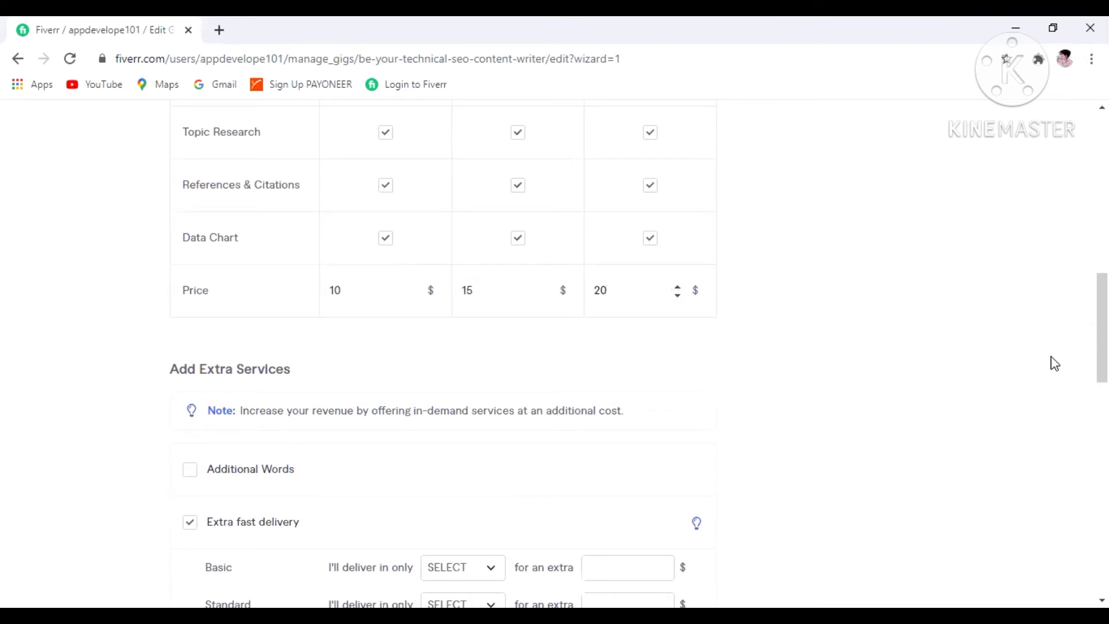
{"action": "left_click_drag", "start_coordinate": [1102, 328], "coordinate": [1103, 440]}
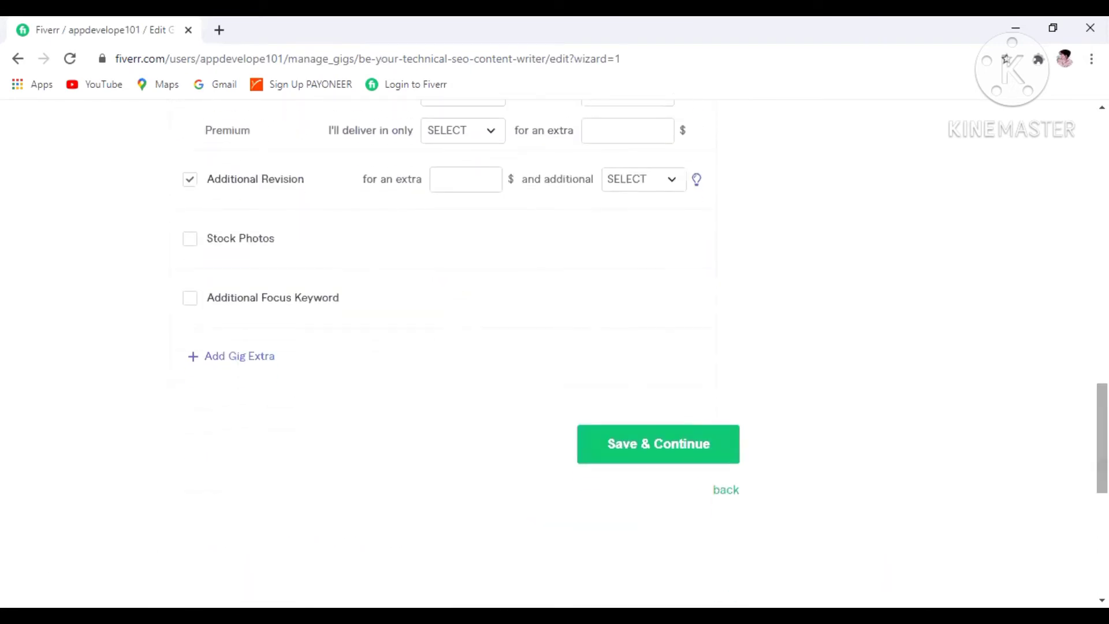
{"action": "left_click", "coordinate": [614, 460]}
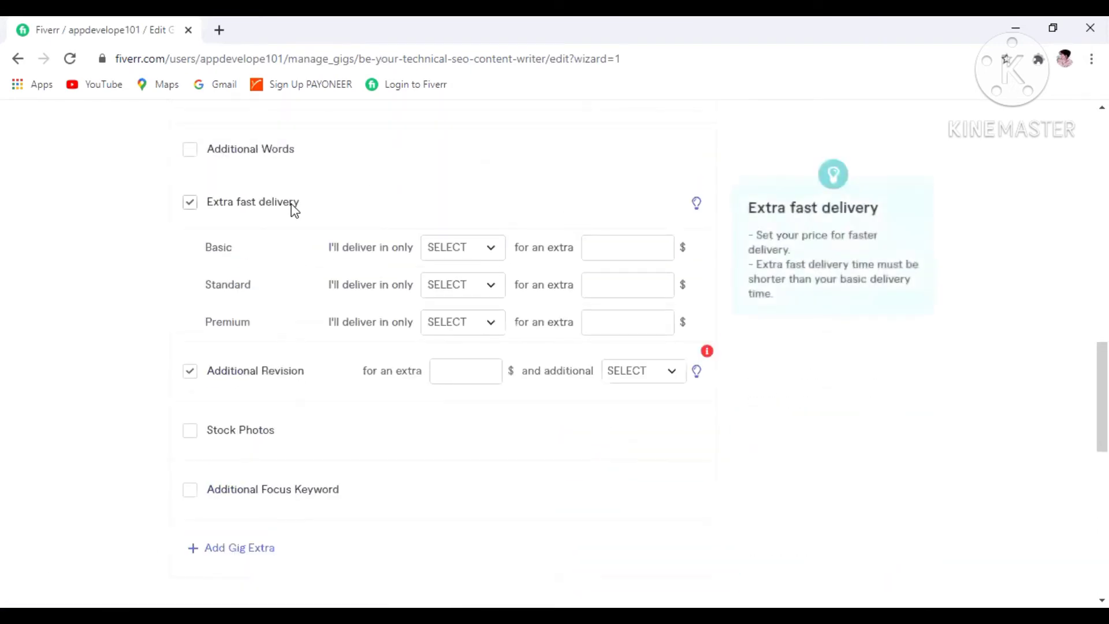
Offer extra fast delivery in 1 day for an extra $10 on Basic and an extra $15 on Standard.
{"action": "left_click", "coordinate": [470, 256]}
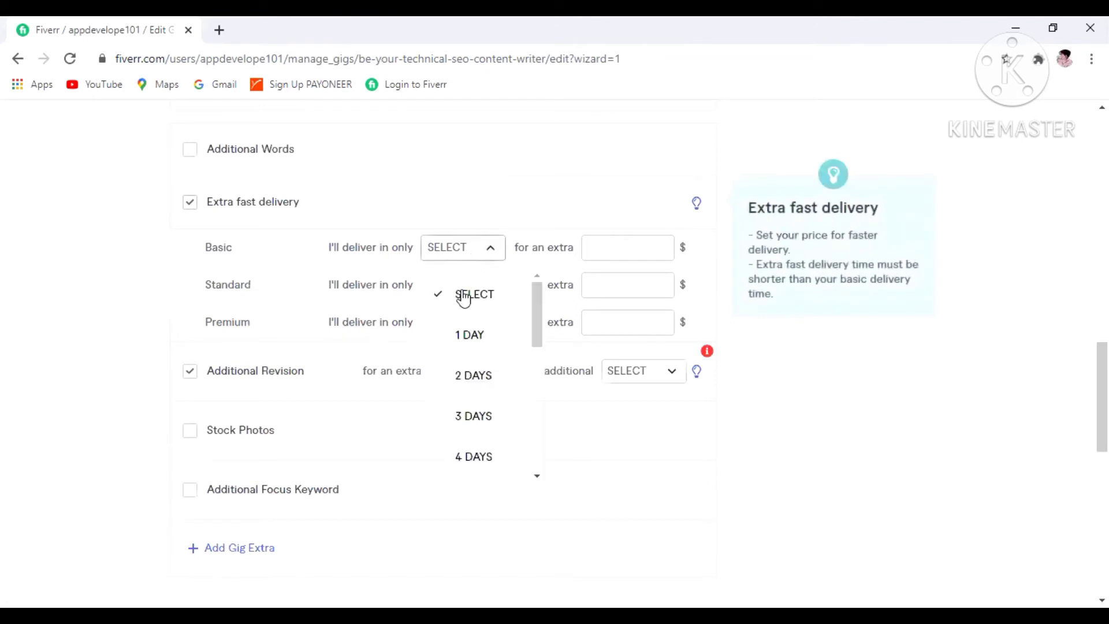
{"action": "left_click", "coordinate": [470, 335]}
{"action": "left_click", "coordinate": [632, 242]}
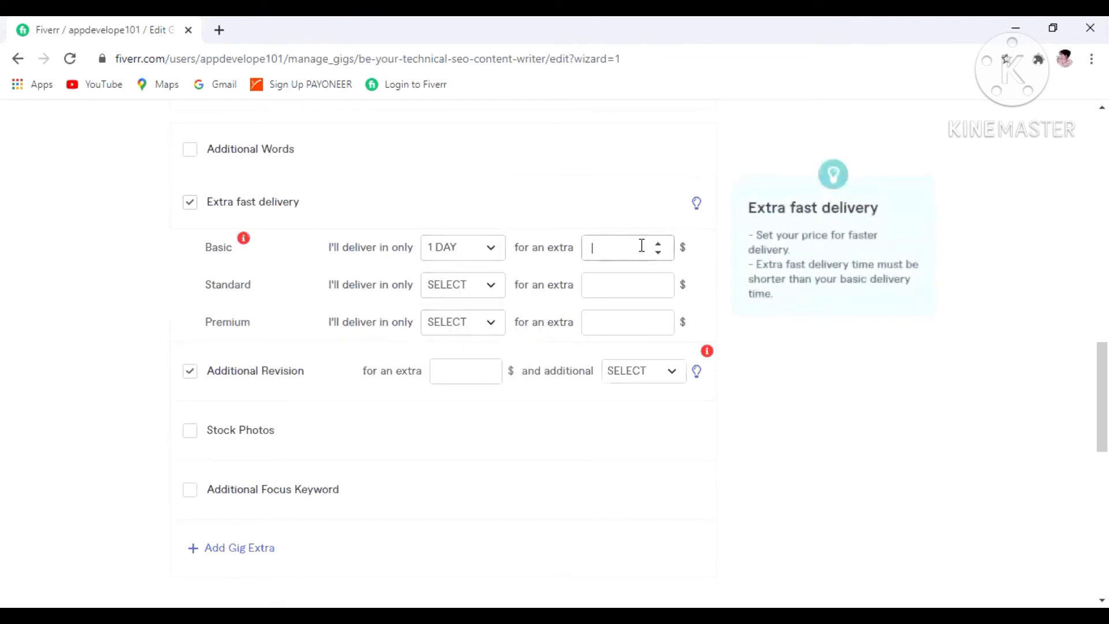
{"action": "type", "text": "10"}
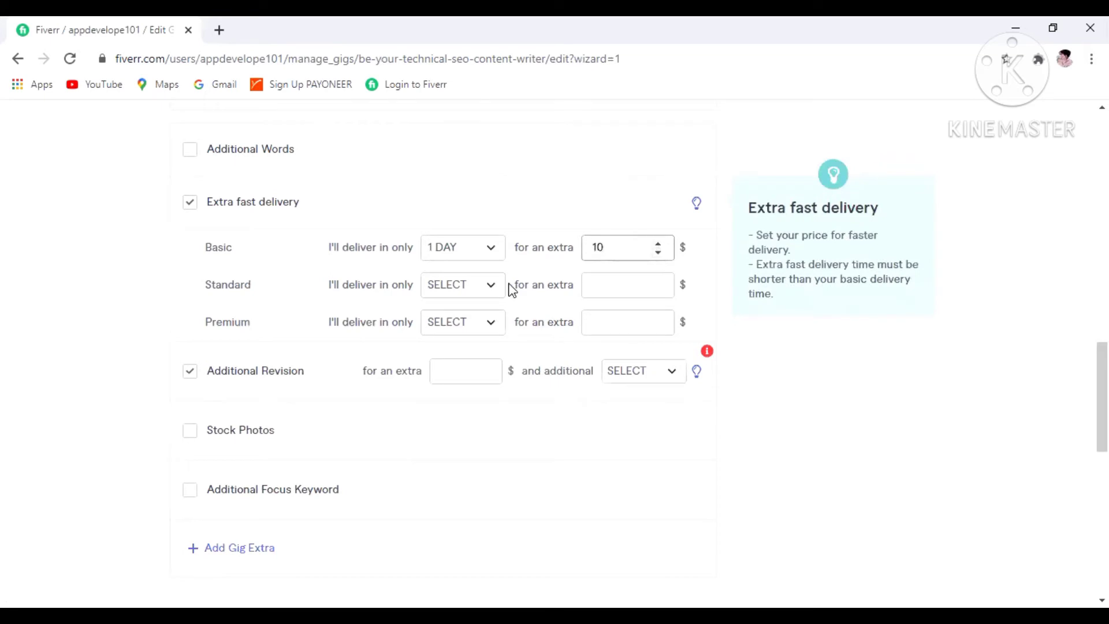
{"action": "left_click", "coordinate": [488, 289]}
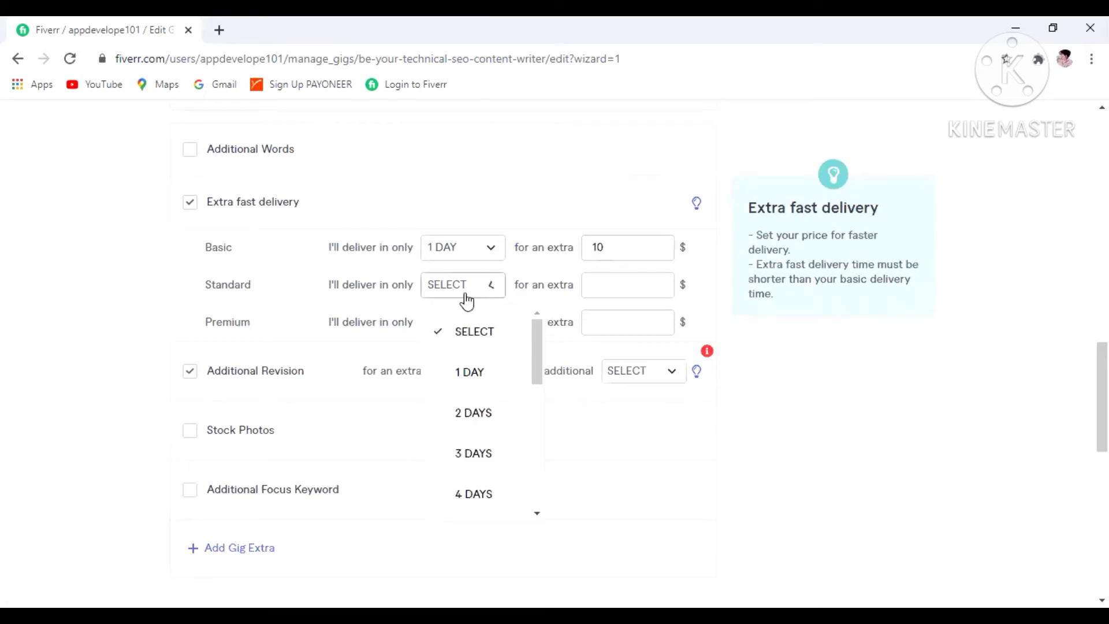
{"action": "left_click", "coordinate": [450, 370]}
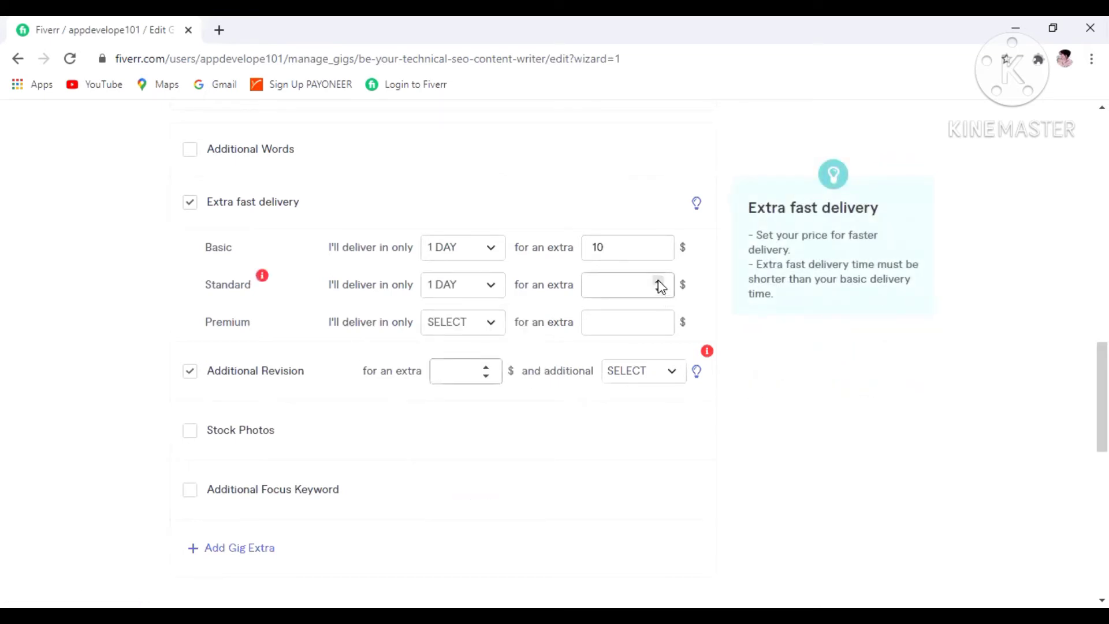
{"action": "left_click", "coordinate": [659, 286]}
{"action": "type", "text": "15"}
Offer 1-day extra fast delivery on Premium for an extra $20, and try to save the pricing page.
{"action": "left_click", "coordinate": [488, 330]}
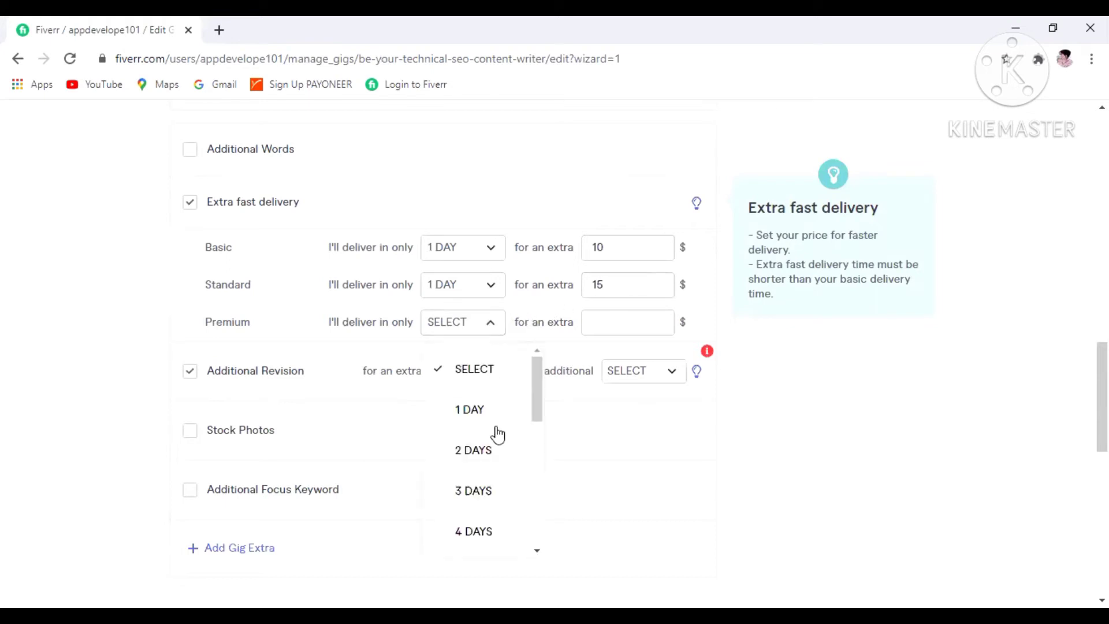
{"action": "left_click", "coordinate": [492, 421]}
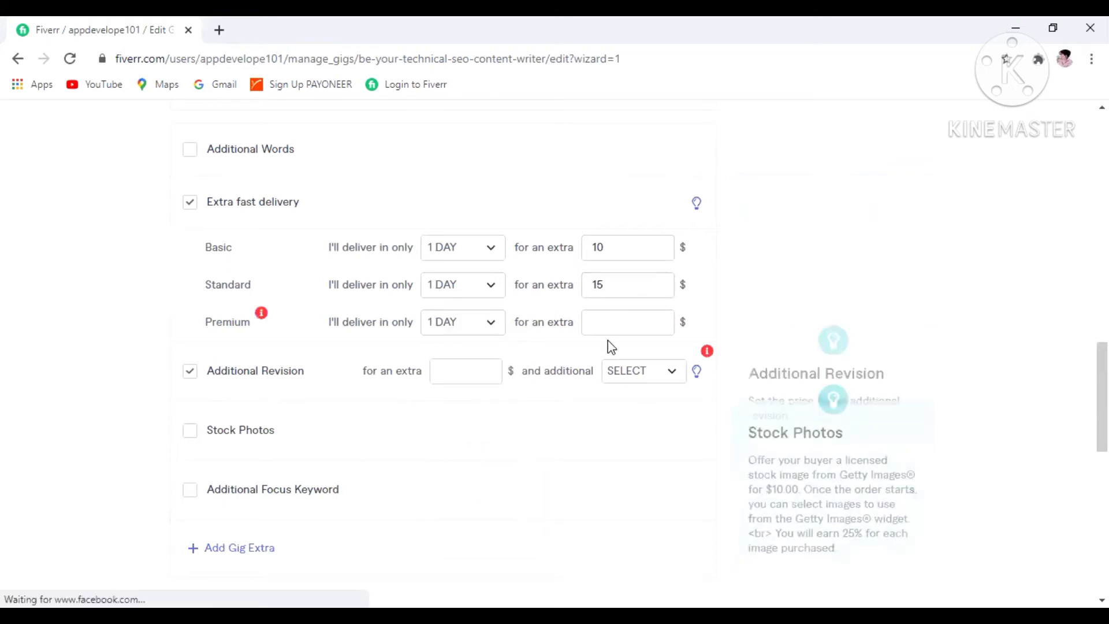
{"action": "left_click", "coordinate": [658, 319]}
{"action": "left_click", "coordinate": [658, 318]}
{"action": "left_click", "coordinate": [658, 319]}
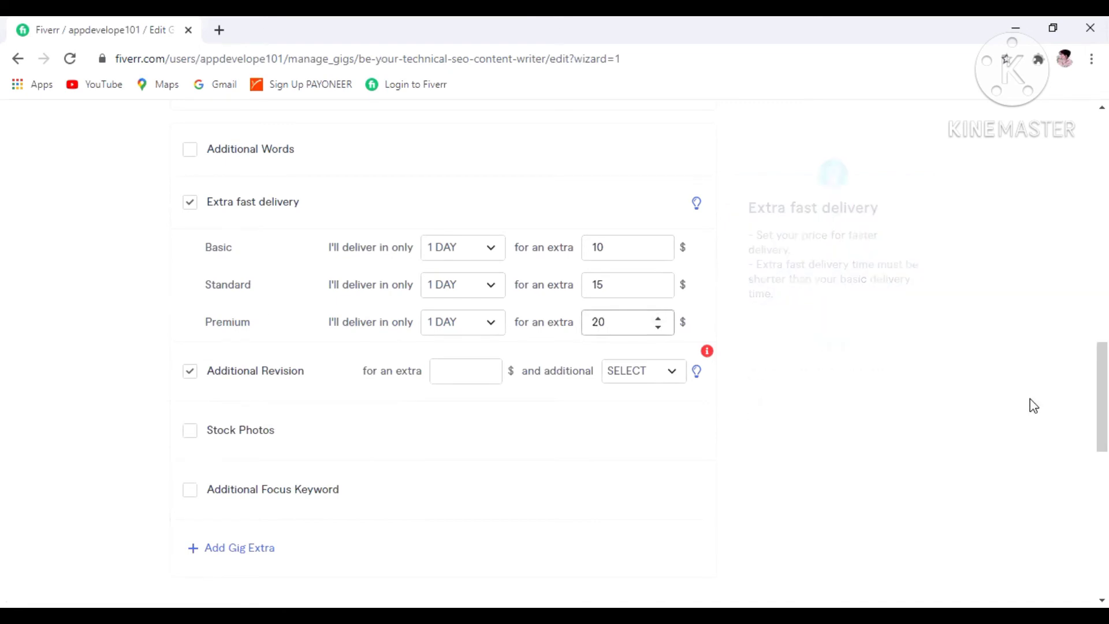
{"action": "scroll", "coordinate": [1017, 439], "scroll_direction": "down", "scroll_amount": 3}
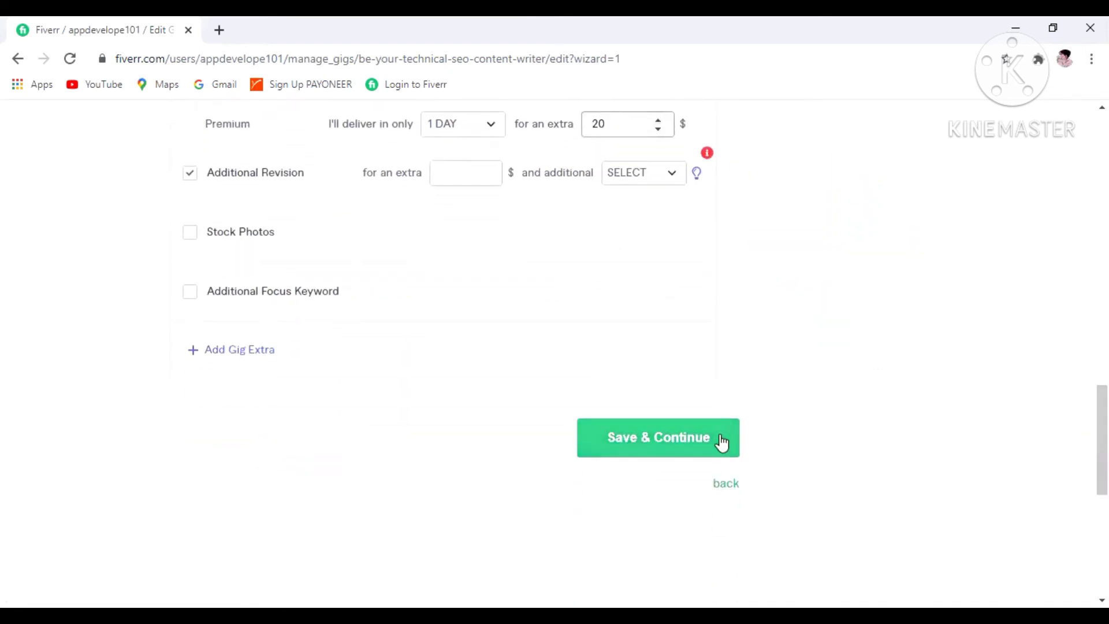
{"action": "left_click", "coordinate": [722, 442]}
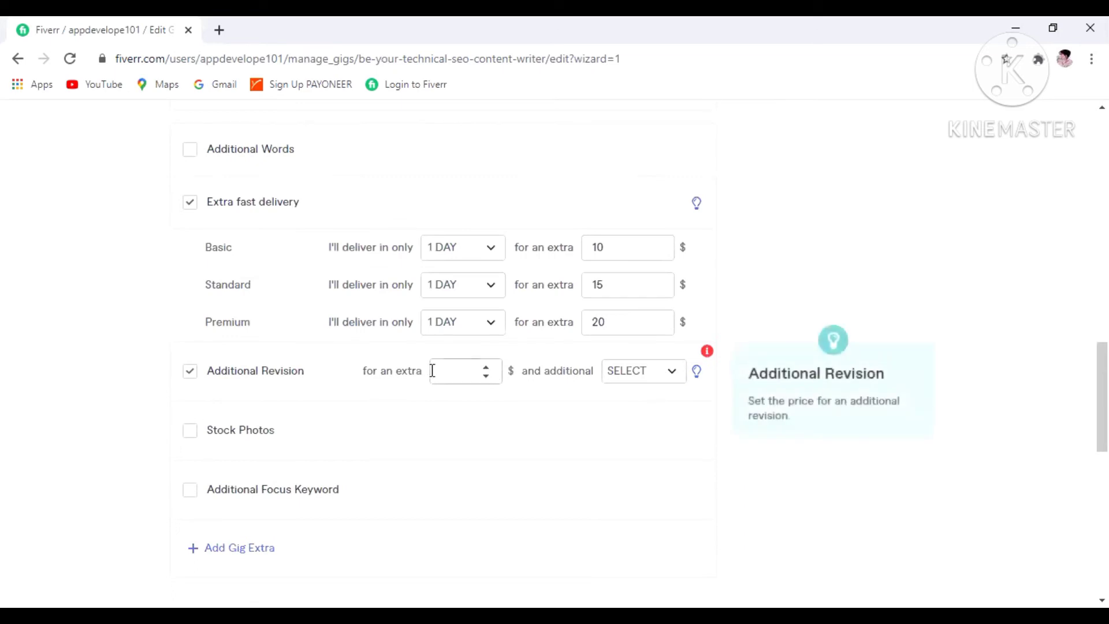
Set the additional revision to an extra $20 and 1 additional day, and save the pricing to continue.
{"action": "left_click", "coordinate": [432, 371]}
{"action": "left_click", "coordinate": [484, 367]}
{"action": "left_click", "coordinate": [486, 368]}
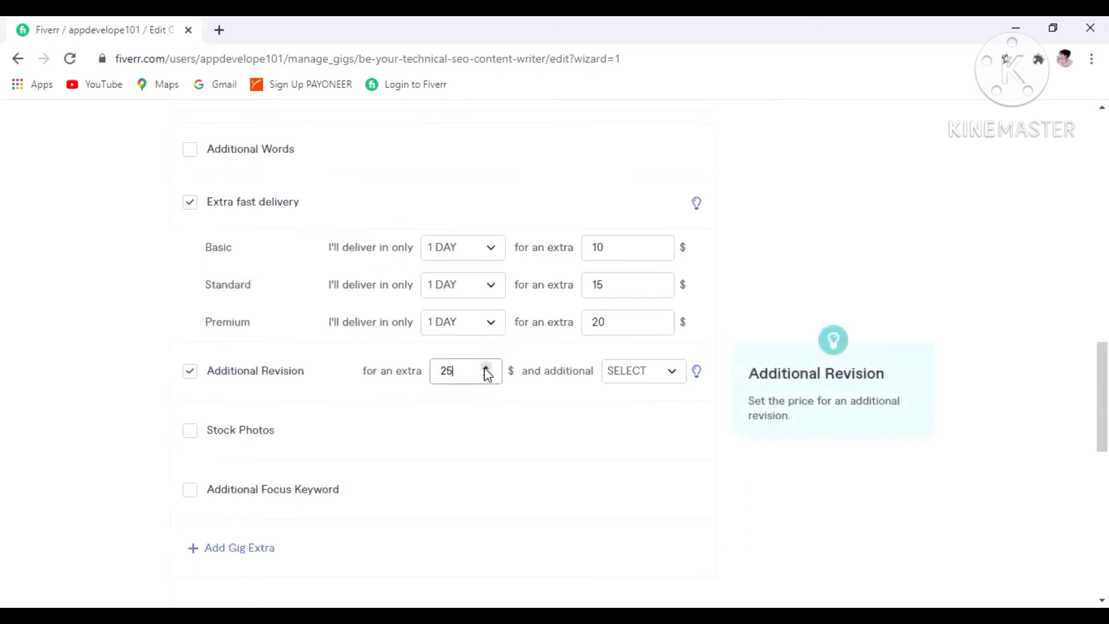
{"action": "left_click", "coordinate": [486, 377]}
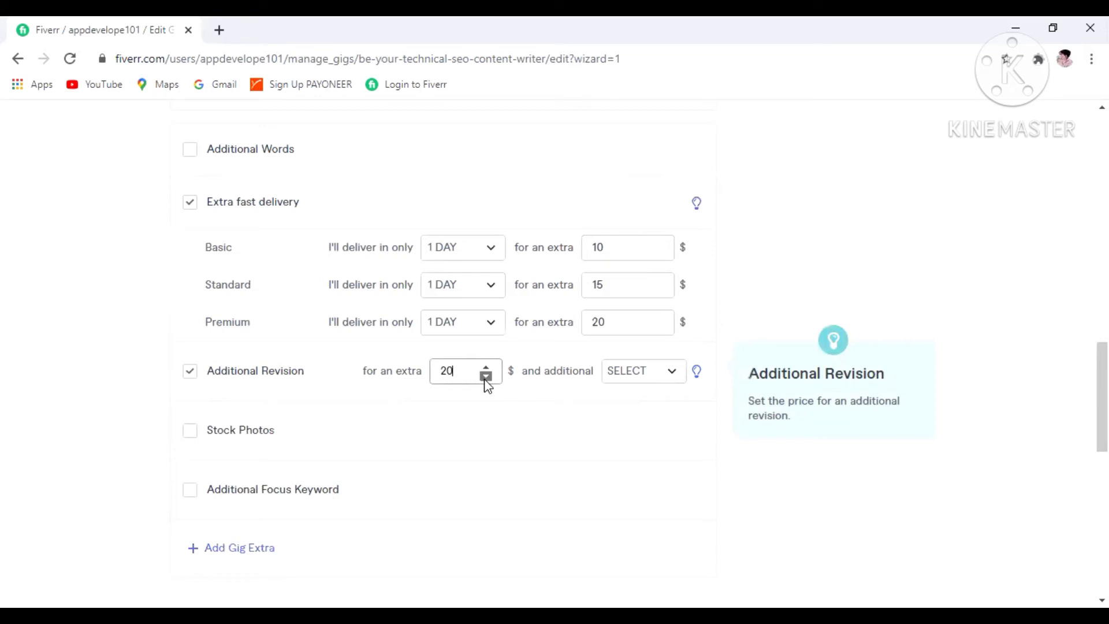
{"action": "left_click", "coordinate": [652, 378]}
{"action": "left_click", "coordinate": [657, 462]}
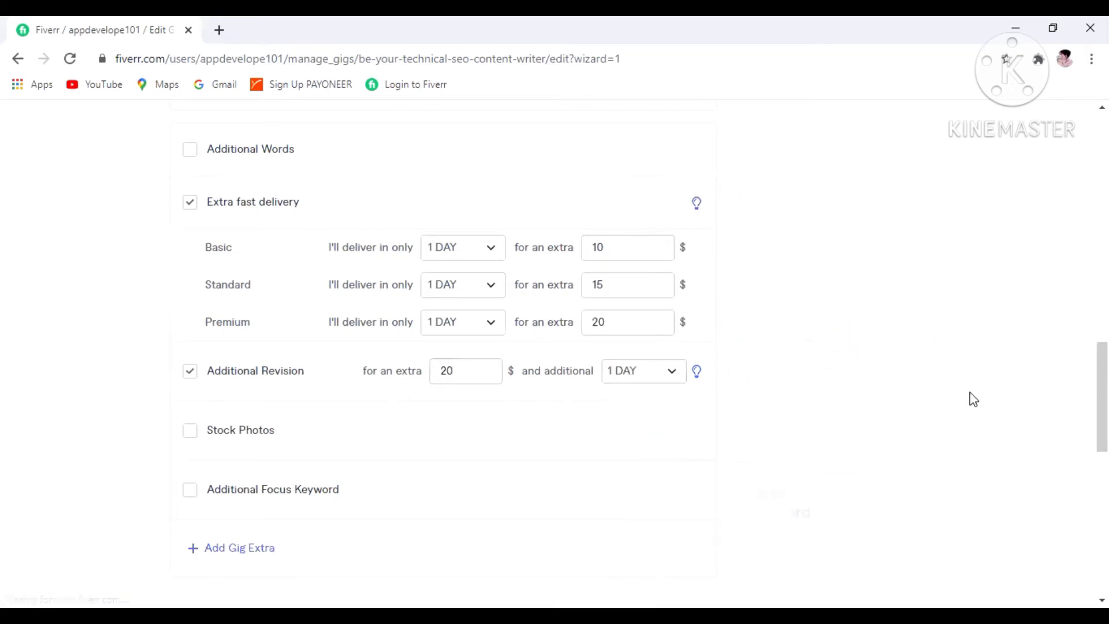
{"action": "left_click_drag", "start_coordinate": [1102, 399], "coordinate": [1102, 446]}
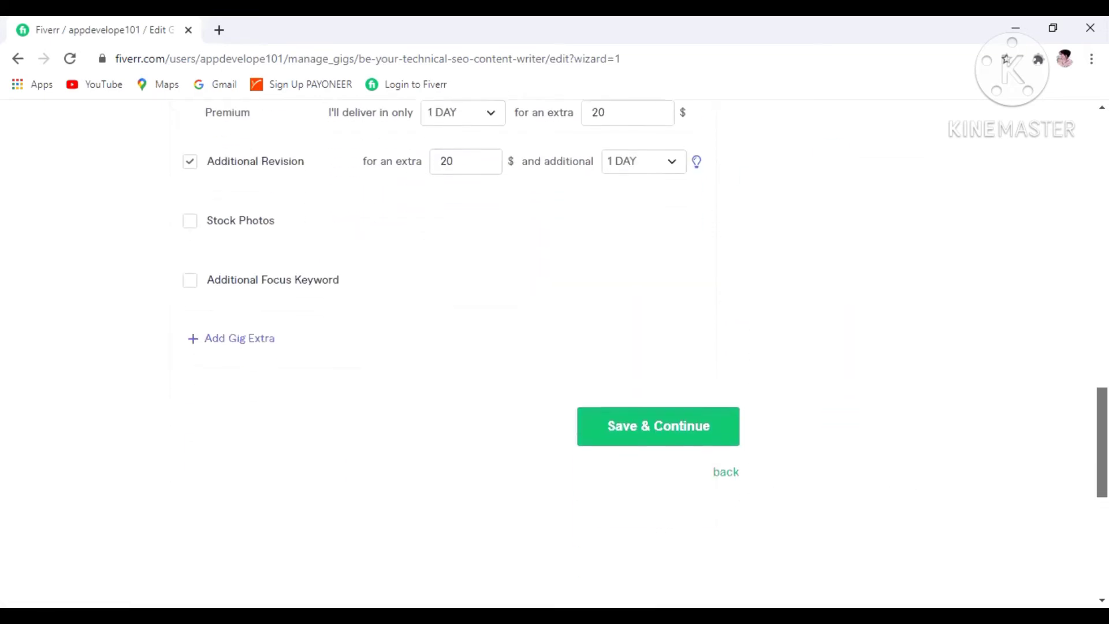
{"action": "left_click", "coordinate": [734, 423]}
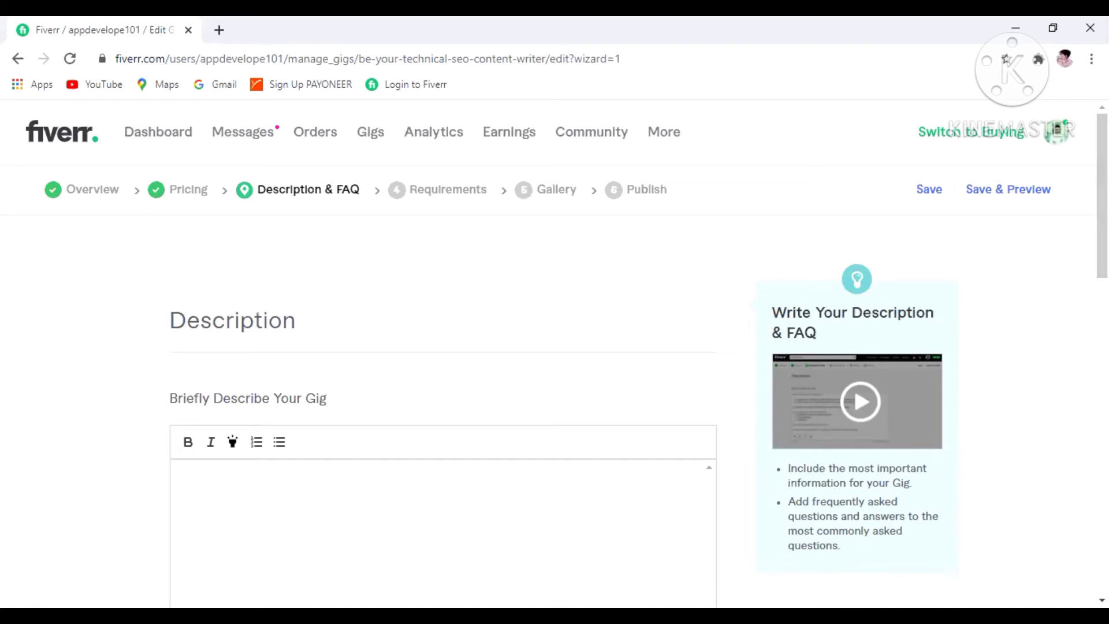
Paste the prepared technical writing text as the gig description, and save it to continue to the requirements.
{"action": "key", "text": "alt+Tab"}
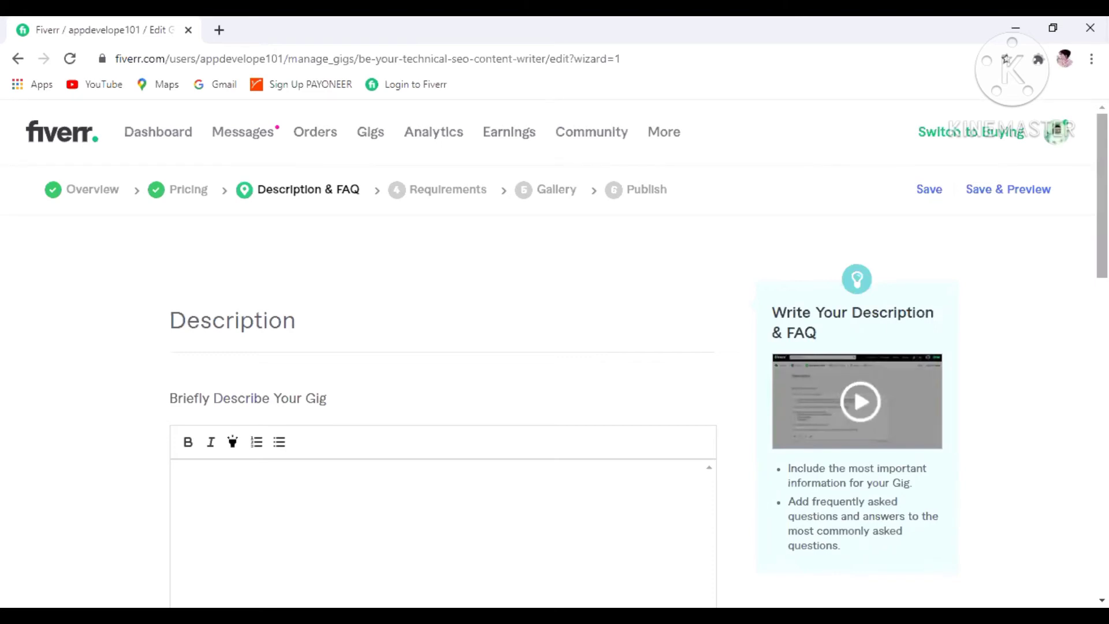
{"action": "left_click_drag", "start_coordinate": [1102, 191], "coordinate": [1102, 240]}
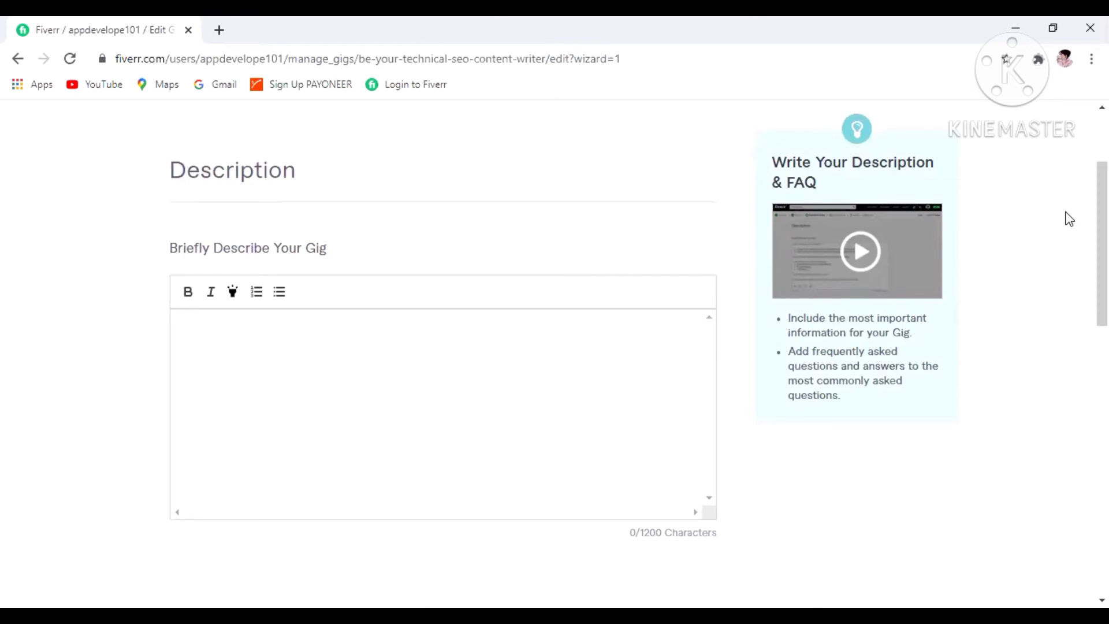
{"action": "left_click", "coordinate": [452, 391]}
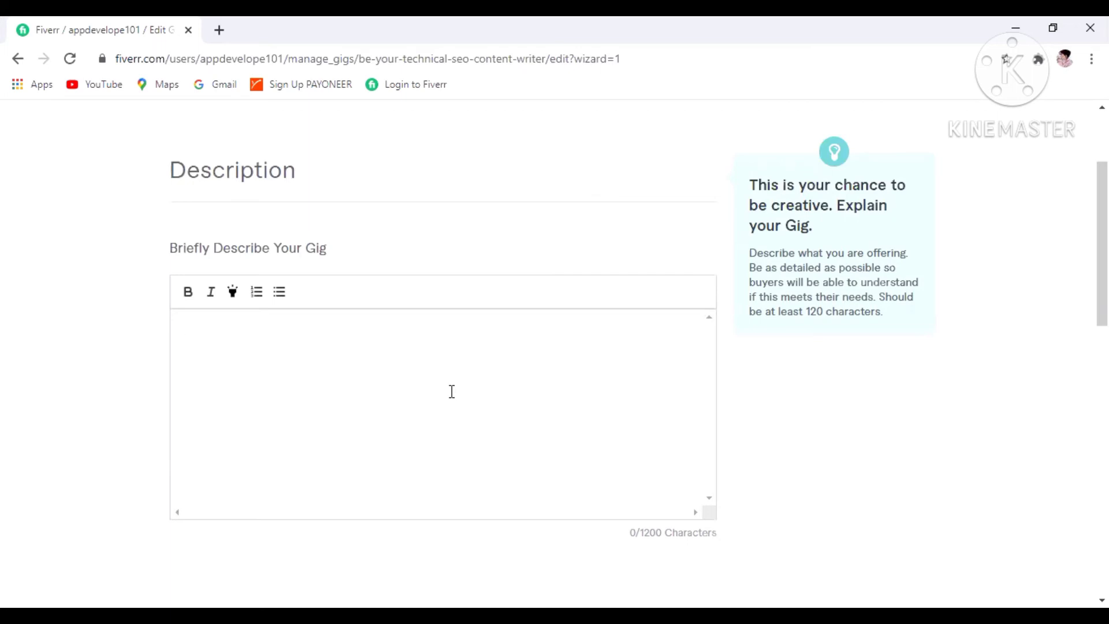
{"action": "key", "text": "ctrl+v"}
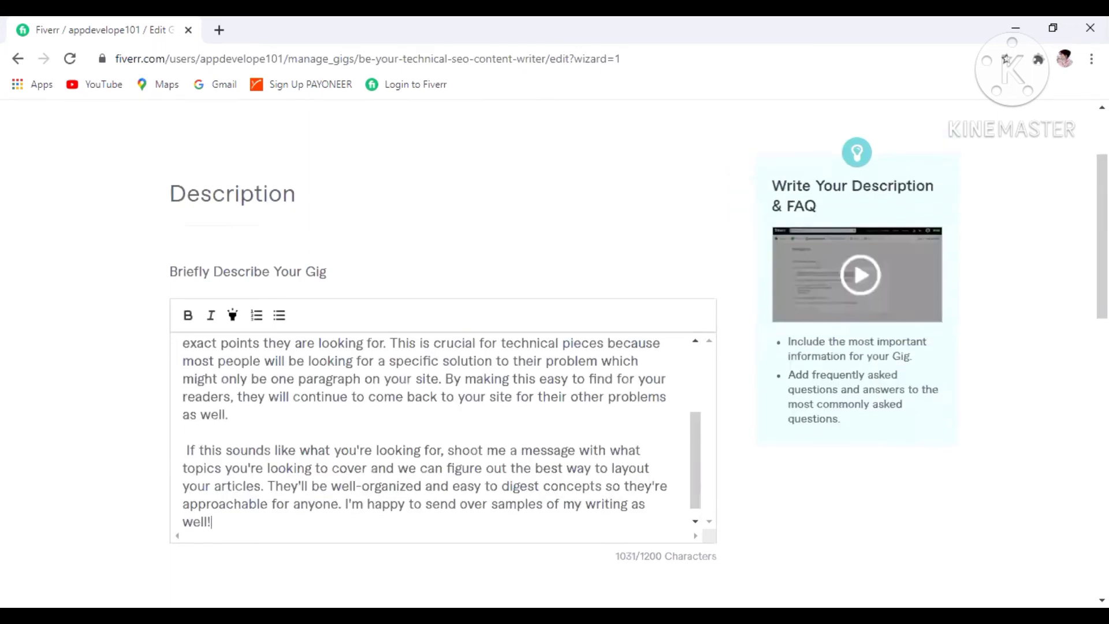
{"action": "scroll", "coordinate": [555, 346], "scroll_direction": "up", "scroll_amount": 3}
{"action": "scroll", "coordinate": [554, 347], "scroll_direction": "down", "scroll_amount": 8}
{"action": "scroll", "coordinate": [555, 346], "scroll_direction": "down", "scroll_amount": 1}
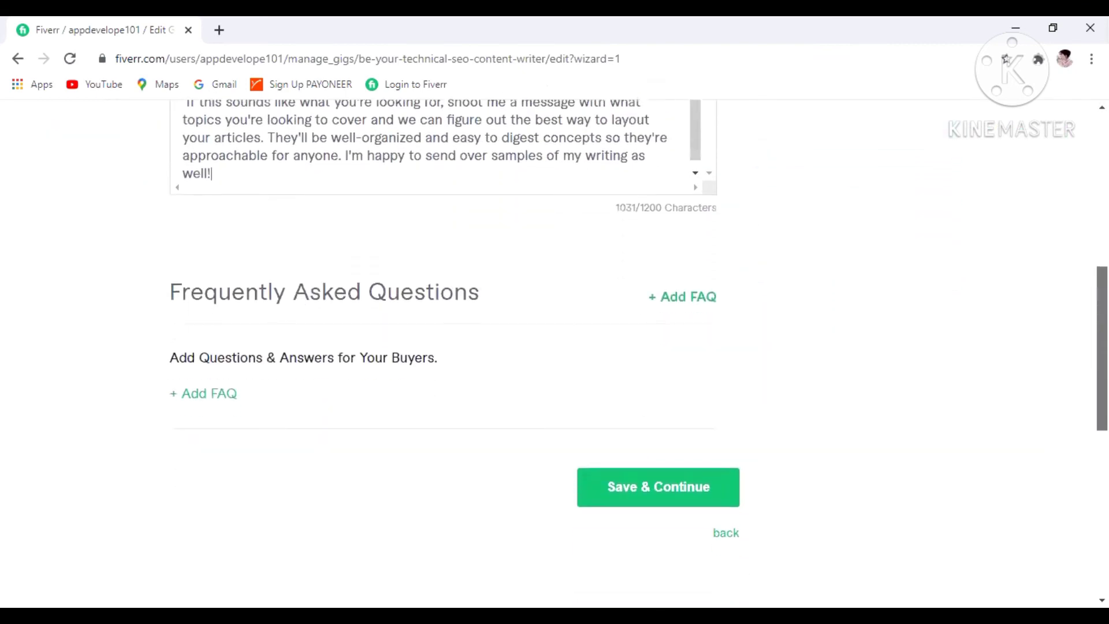
{"action": "left_click", "coordinate": [650, 494]}
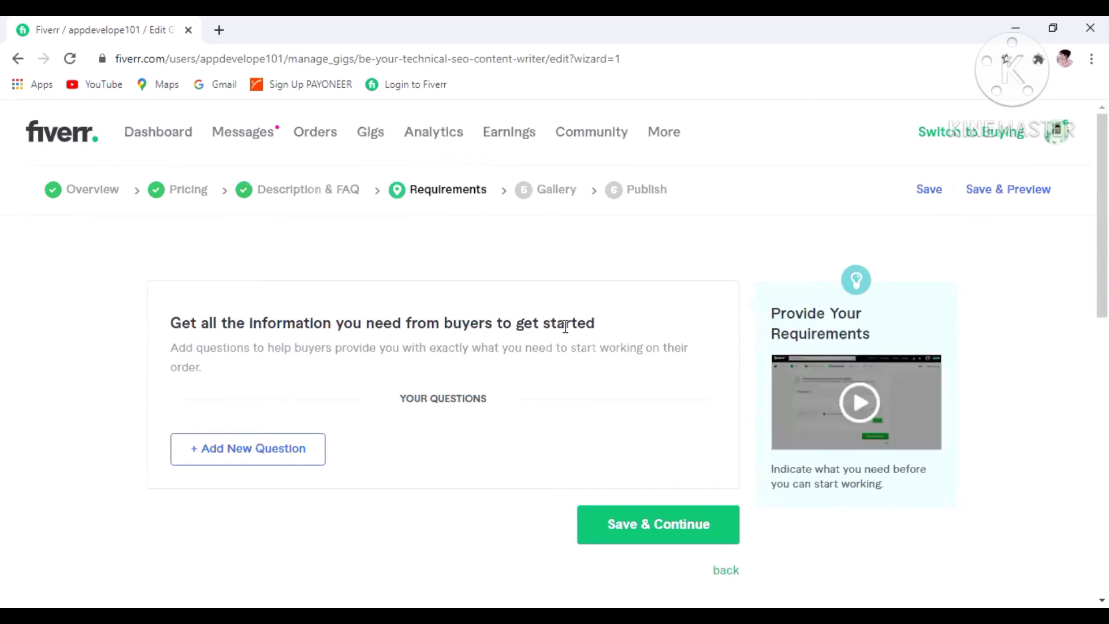
Start a new required question for buyers and review its answer form options, keeping Free text.
{"action": "left_click", "coordinate": [254, 448]}
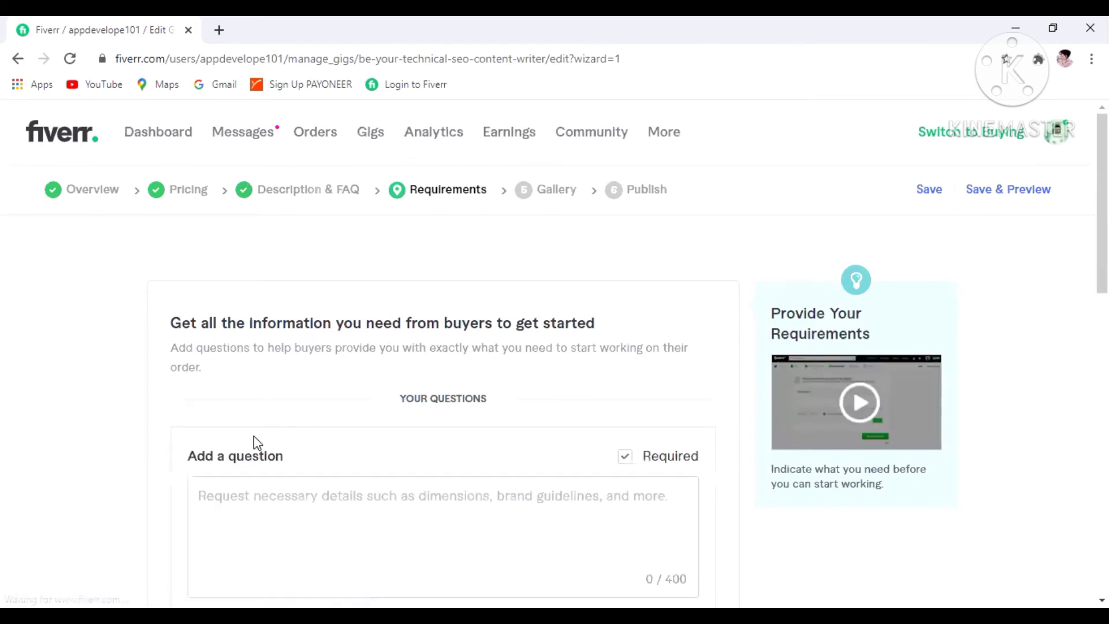
{"action": "left_click_drag", "start_coordinate": [1103, 193], "coordinate": [1102, 313]}
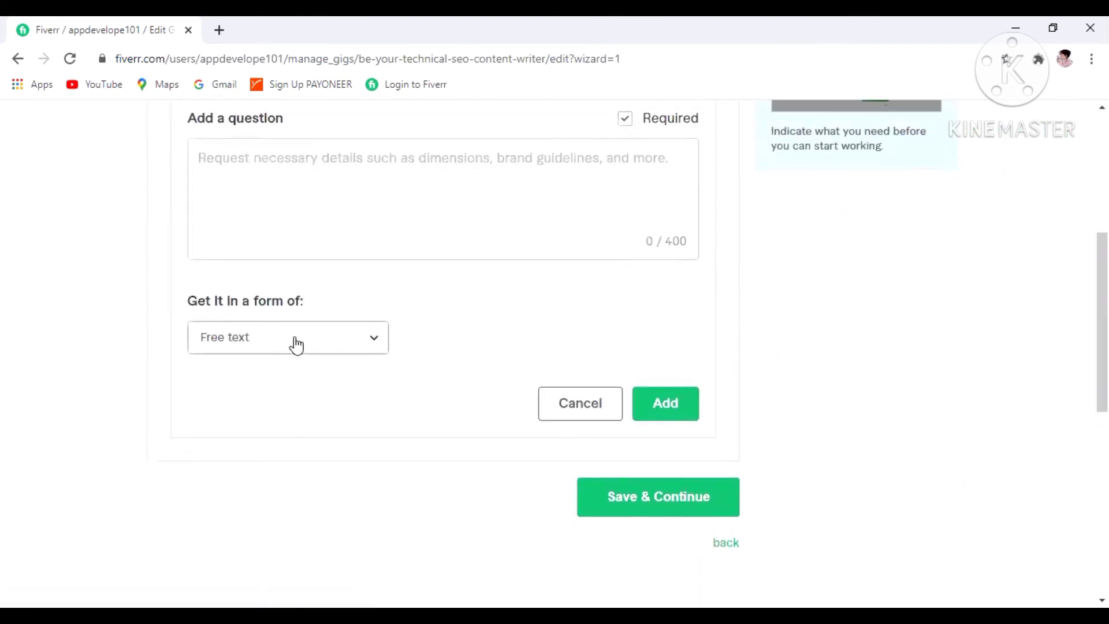
{"action": "left_click", "coordinate": [376, 352]}
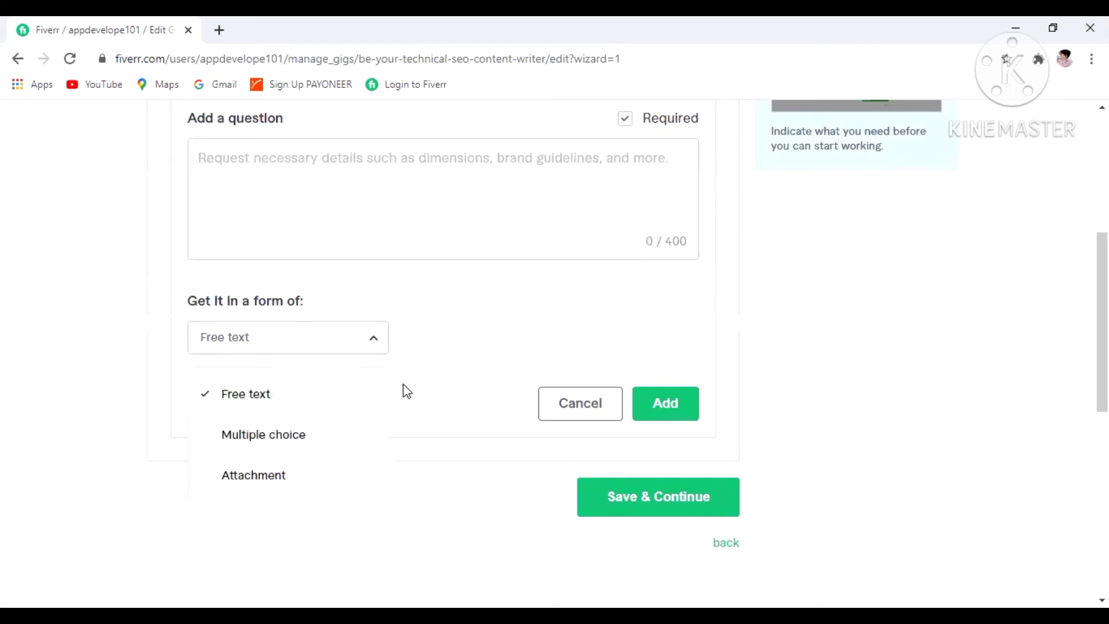
{"action": "left_click", "coordinate": [434, 355]}
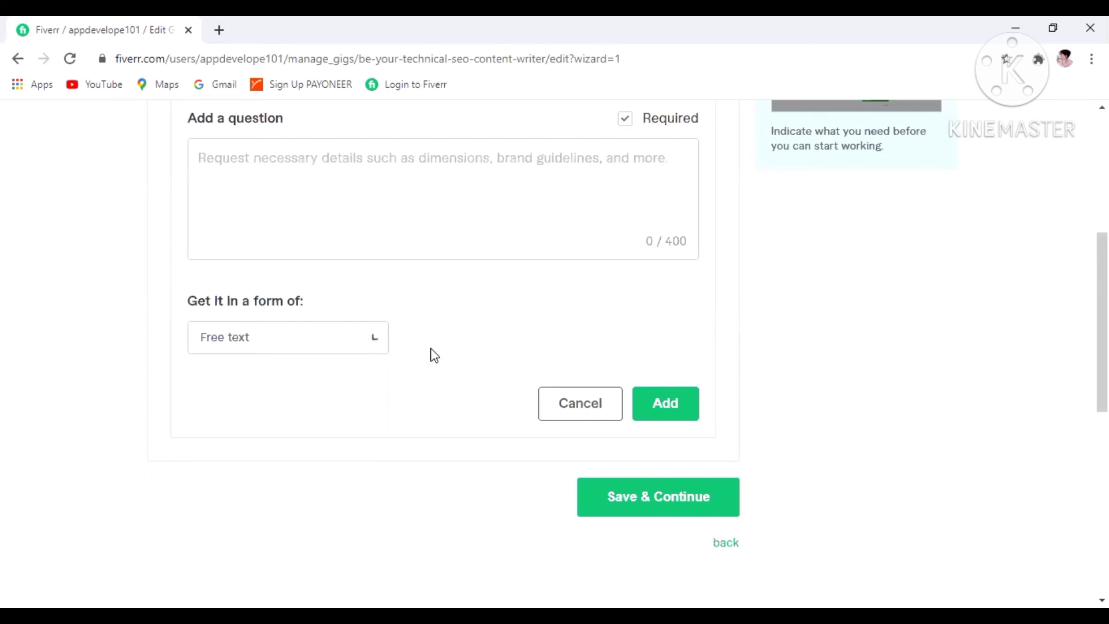
Add the free-text question "Briefly describe your project?" and save the requirements to continue to the gallery.
{"action": "left_click", "coordinate": [511, 171]}
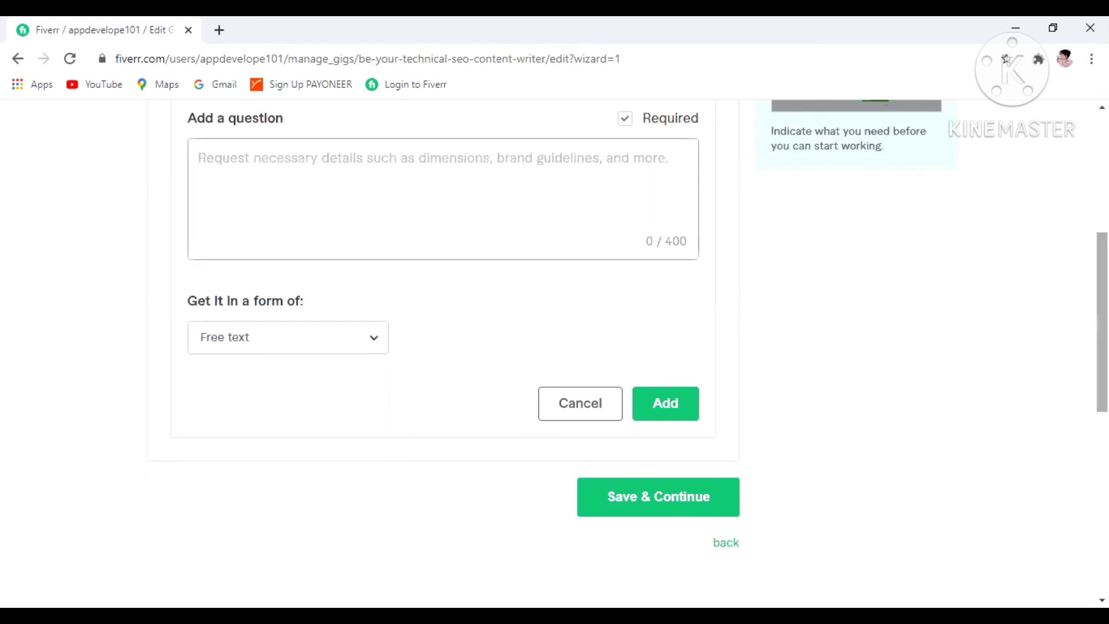
{"action": "scroll", "coordinate": [555, 347], "scroll_direction": "up", "scroll_amount": 1}
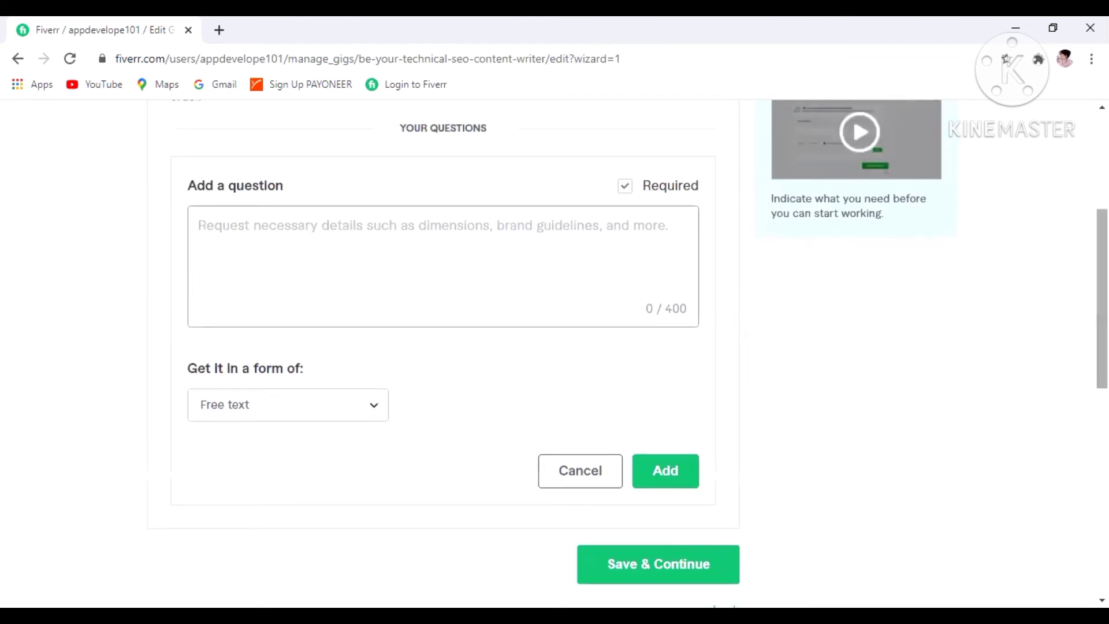
{"action": "type", "text": "Briw"}
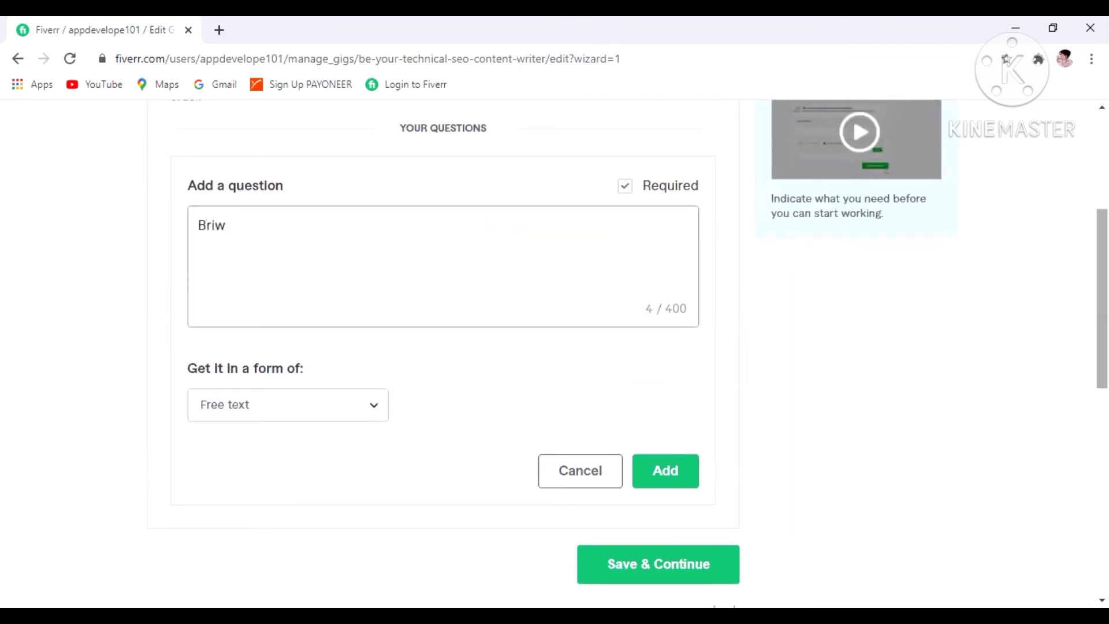
{"action": "key", "text": "BackSpace"}
{"action": "type", "text": "efly describe "}
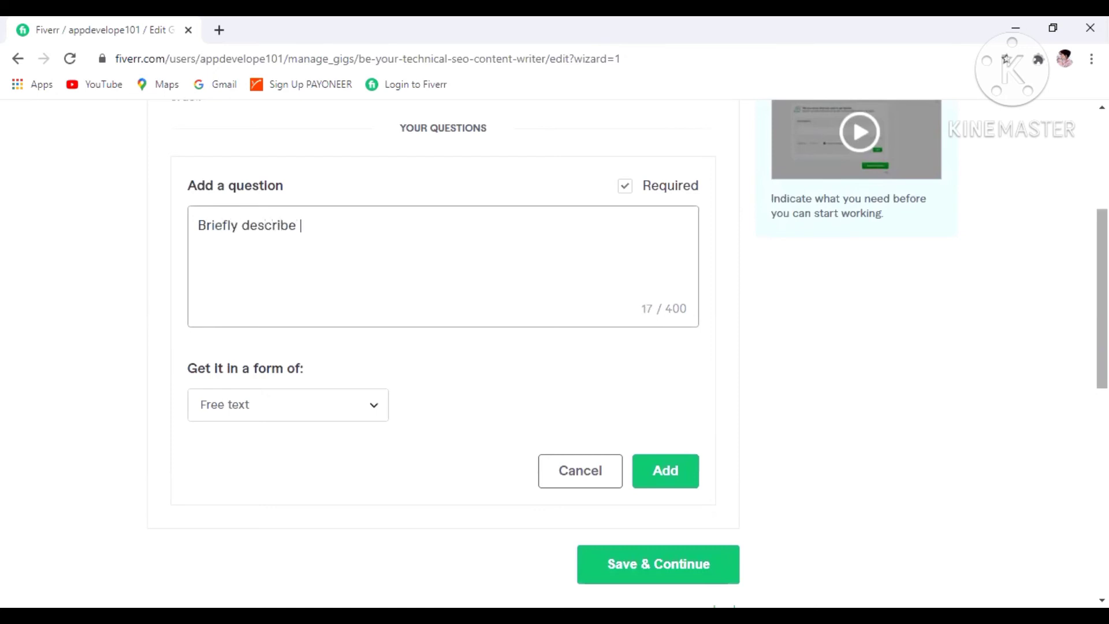
{"action": "type", "text": "your project"}
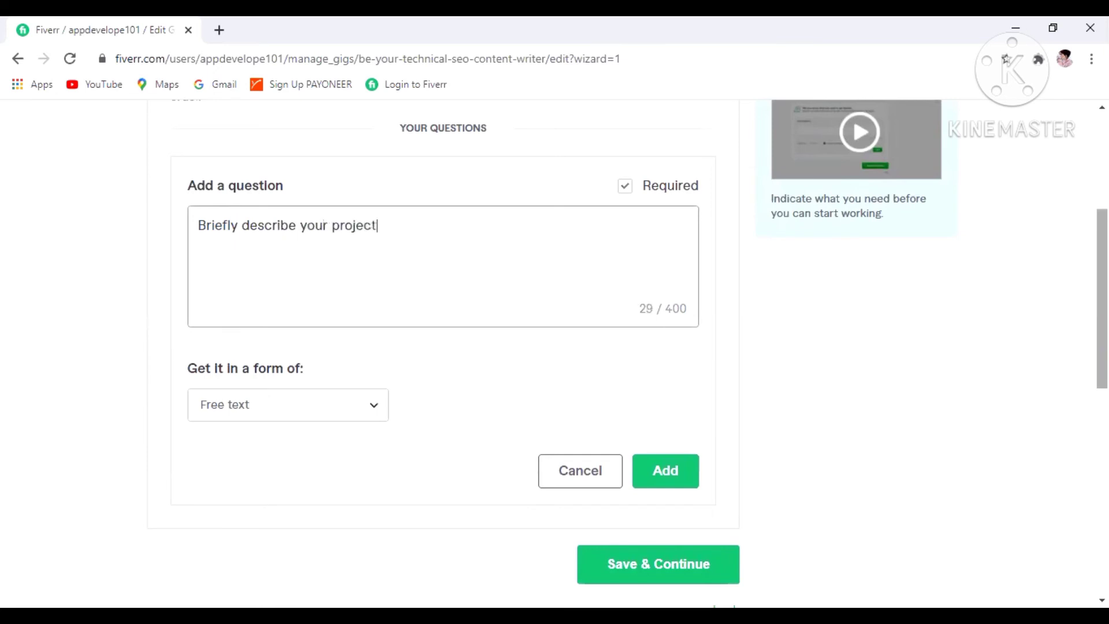
{"action": "type", "text": "?"}
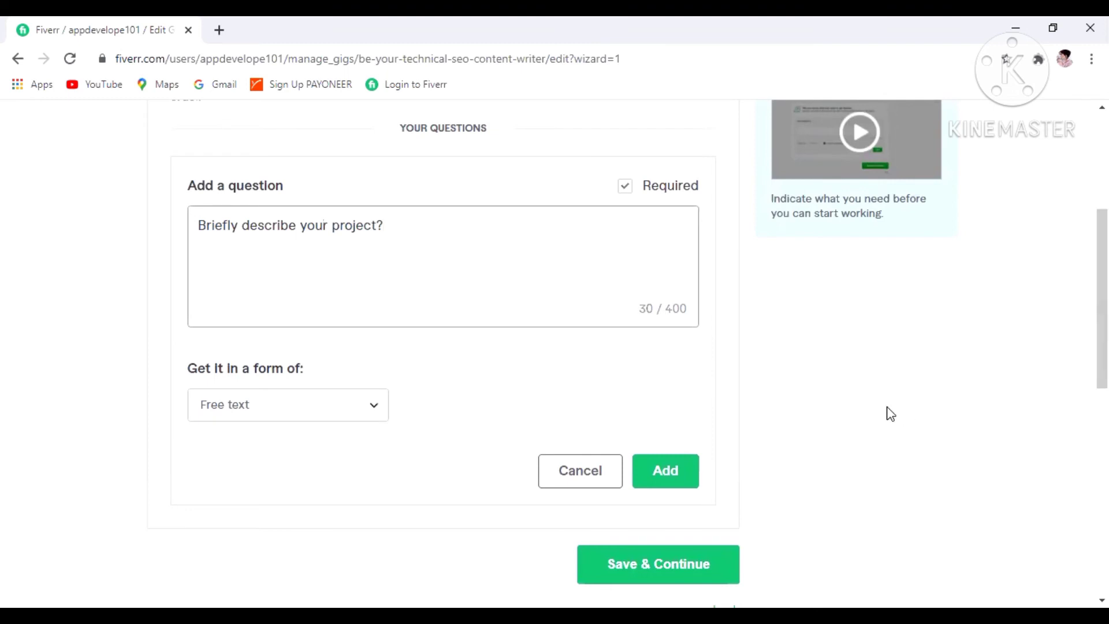
{"action": "left_click", "coordinate": [697, 554]}
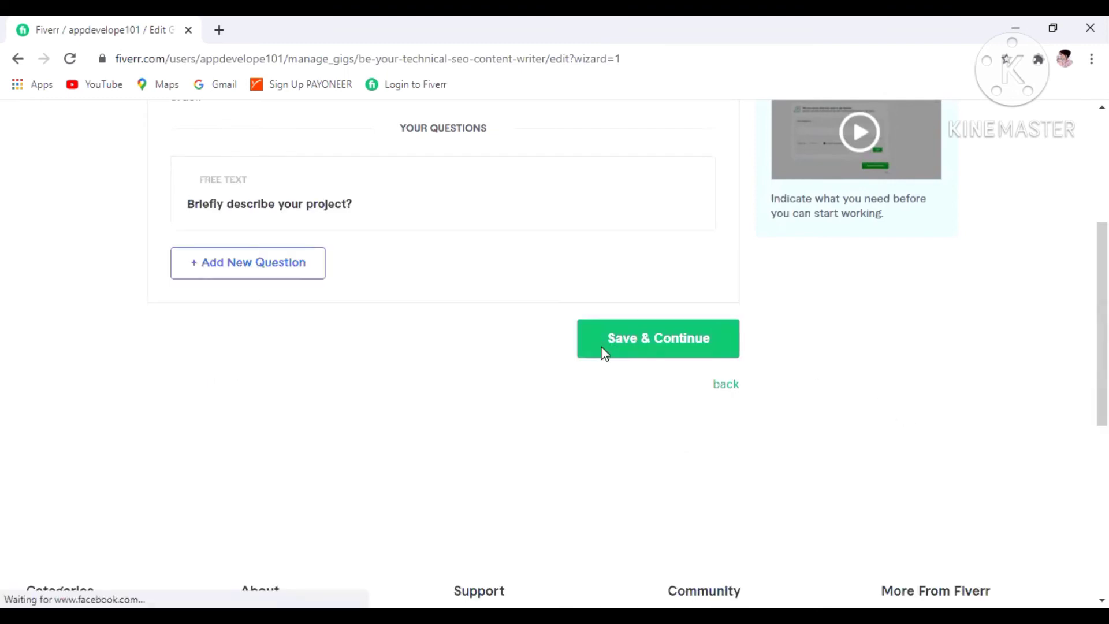
{"action": "left_click", "coordinate": [682, 342]}
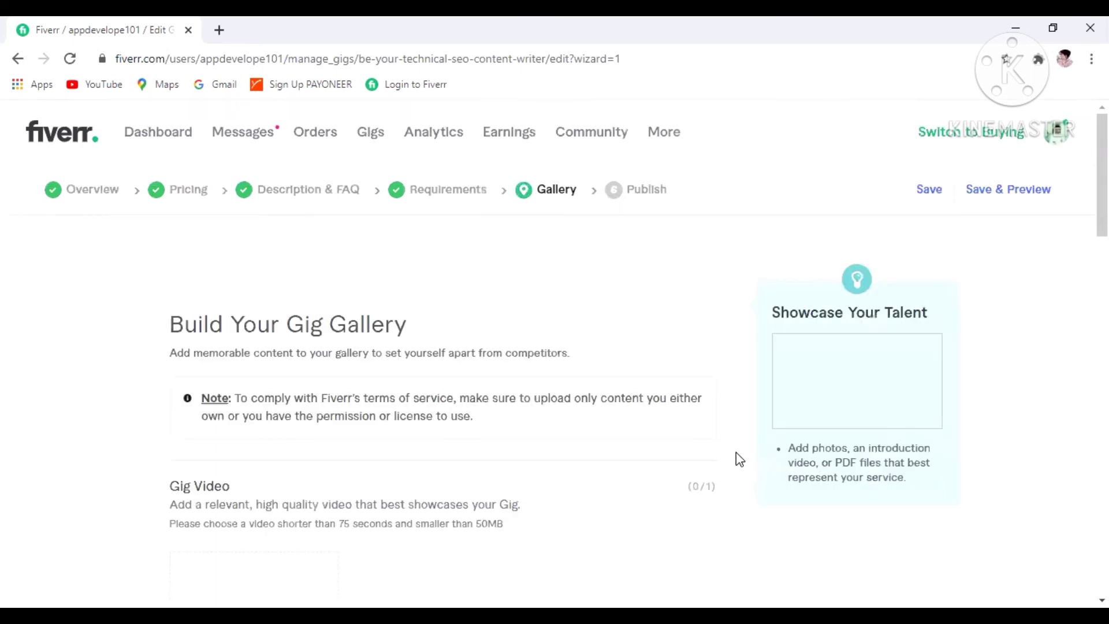
Examine the gallery's upload sections for gig video, photos, audio and PDFs.
{"action": "scroll", "coordinate": [295, 212], "scroll_direction": "down", "scroll_amount": 4}
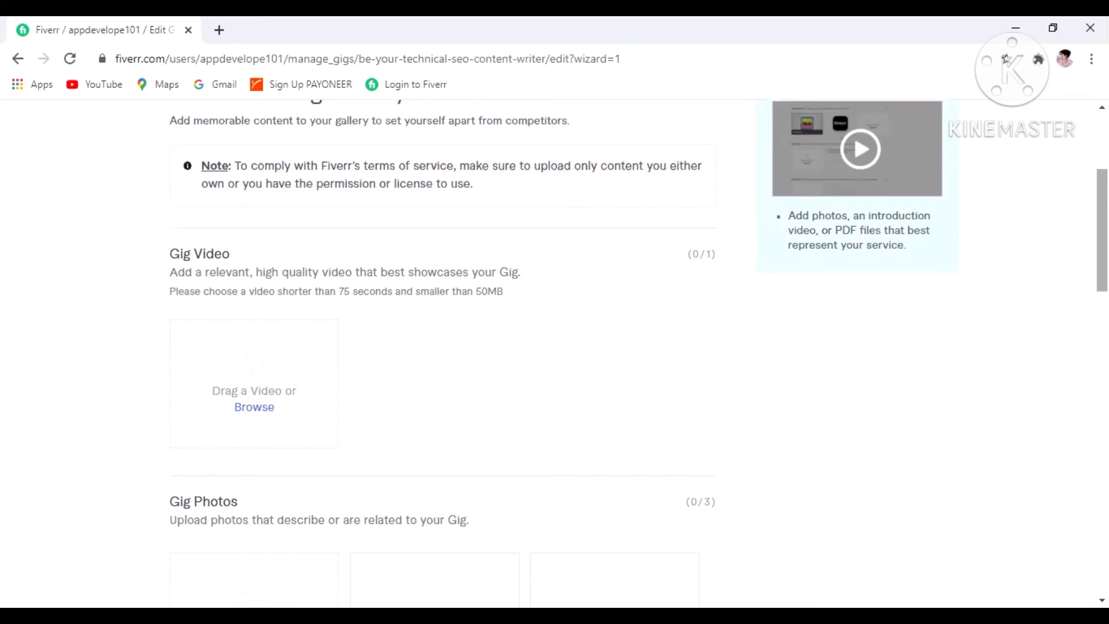
{"action": "mouse_move", "coordinate": [1103, 230]}
{"action": "left_mouse_down"}
{"action": "mouse_move", "coordinate": [1102, 497]}
{"action": "mouse_move", "coordinate": [1103, 175]}
{"action": "mouse_move", "coordinate": [1103, 222]}
{"action": "left_mouse_up"}
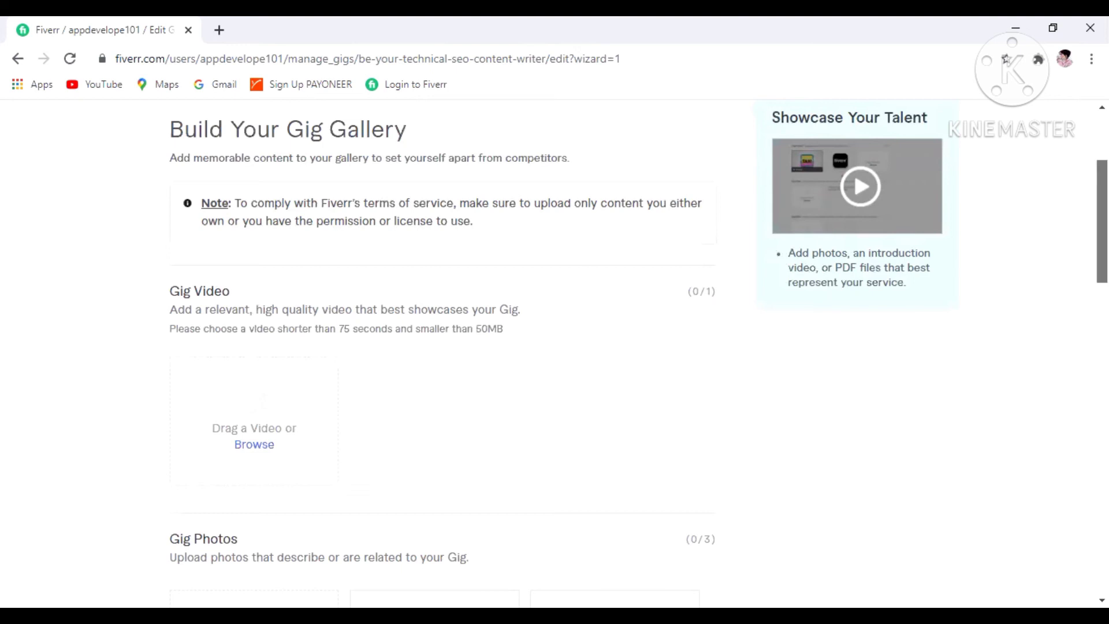
{"action": "scroll", "coordinate": [640, 332], "scroll_direction": "down", "scroll_amount": 2}
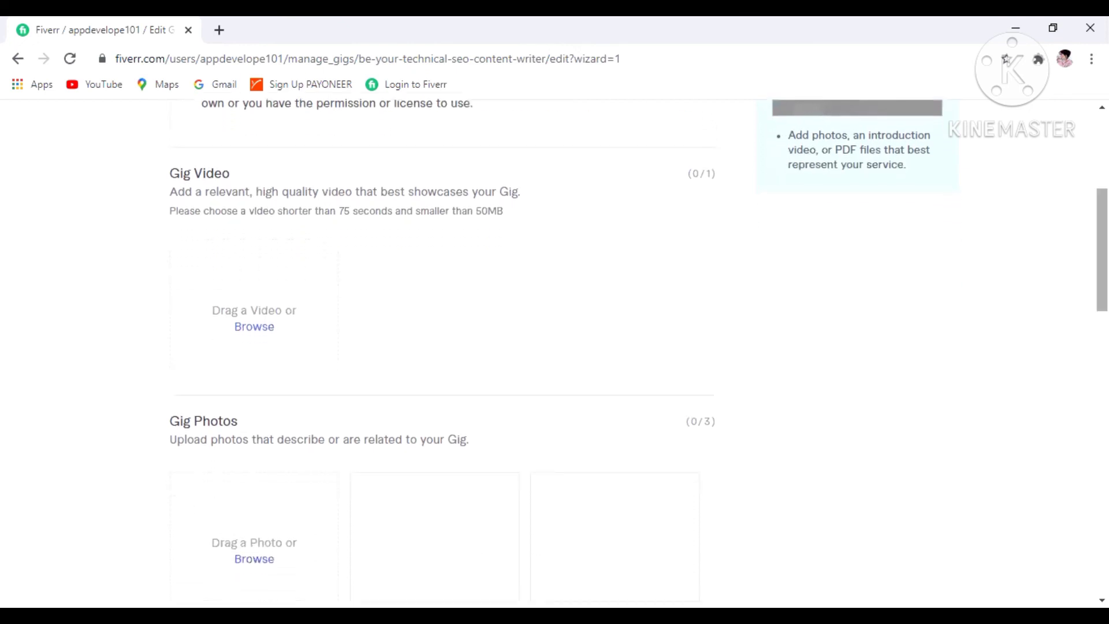
{"action": "scroll", "coordinate": [555, 352], "scroll_direction": "down", "scroll_amount": 4}
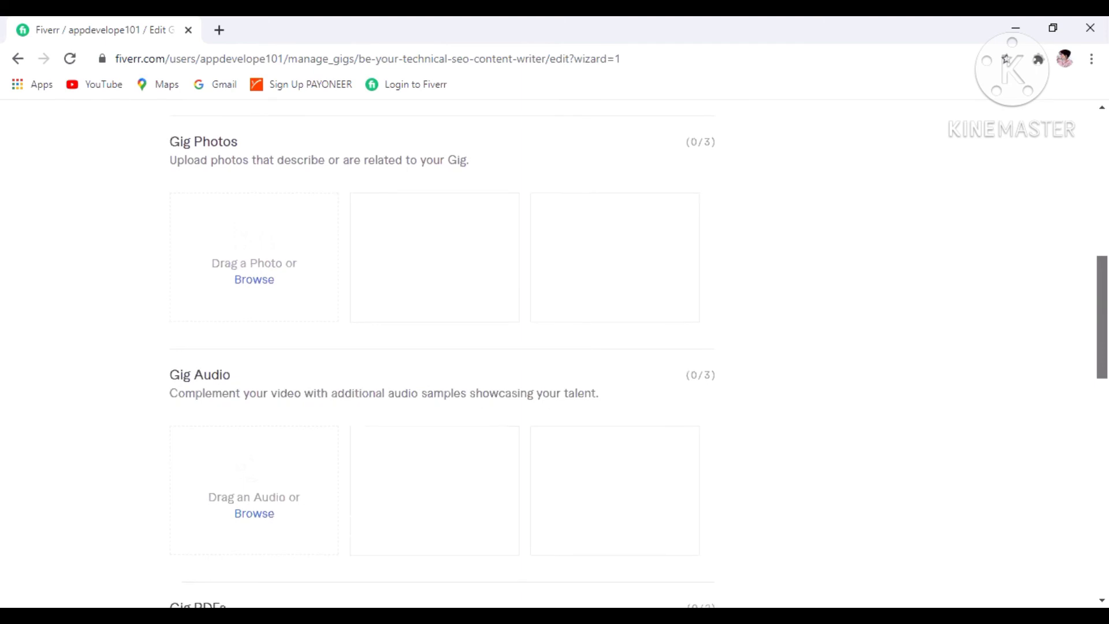
{"action": "scroll", "coordinate": [554, 352], "scroll_direction": "down", "scroll_amount": 3}
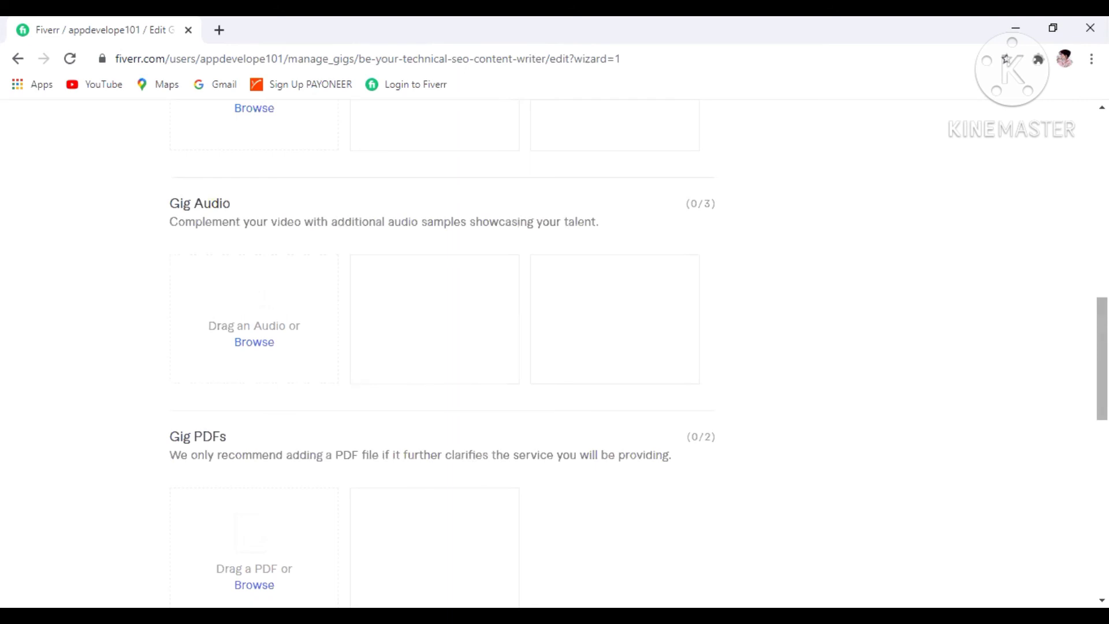
{"action": "scroll", "coordinate": [554, 352], "scroll_direction": "up", "scroll_amount": 8}
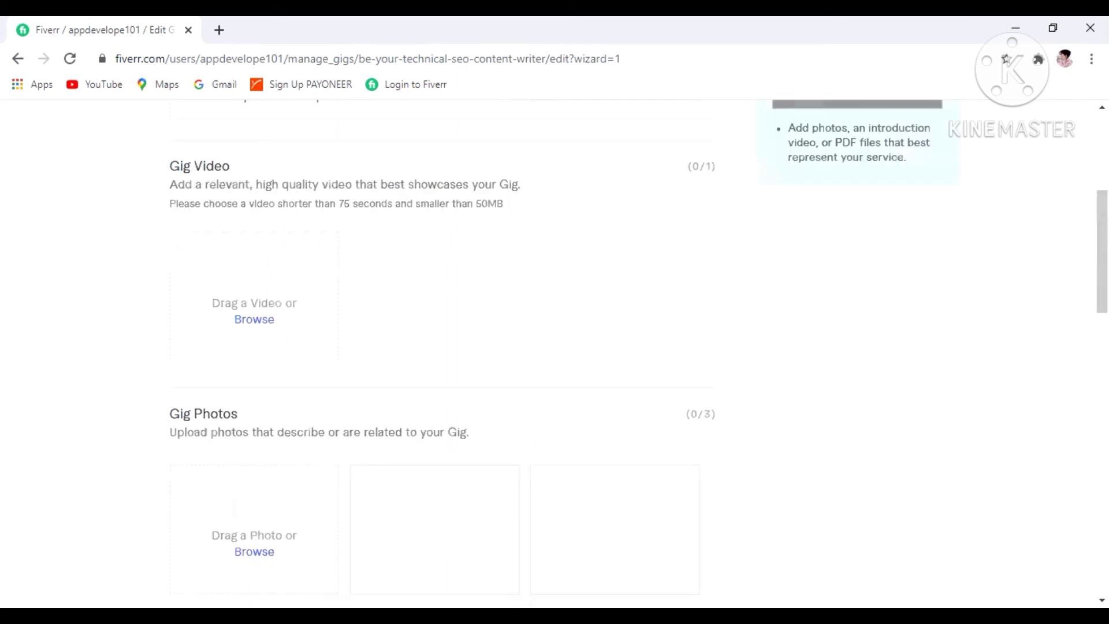
{"action": "scroll", "coordinate": [555, 352], "scroll_direction": "down", "scroll_amount": 2}
{"action": "scroll", "coordinate": [555, 352], "scroll_direction": "down", "scroll_amount": 2}
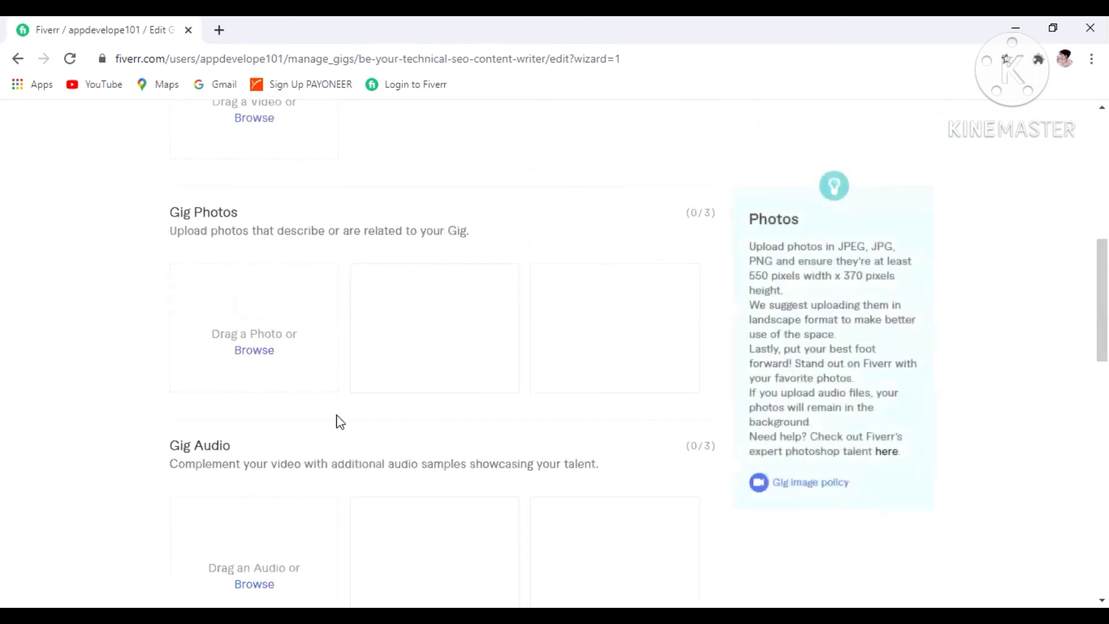
Upload the image "muje mhi y" from the Downloads folder as the first gig photo.
{"action": "left_click", "coordinate": [259, 354]}
{"action": "left_click", "coordinate": [86, 169]}
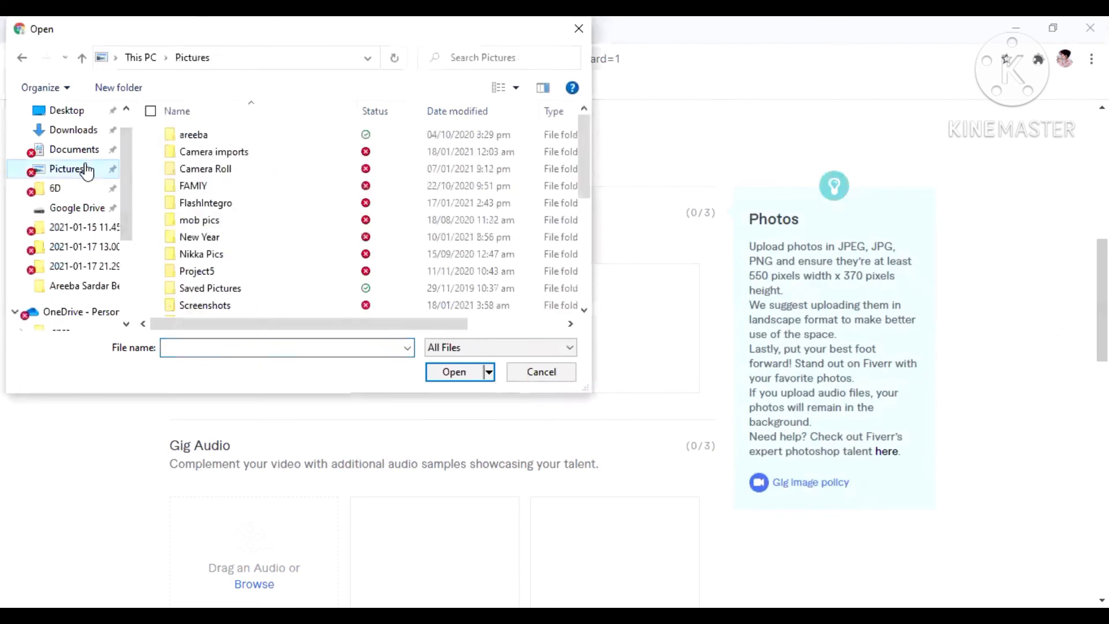
{"action": "left_click_drag", "start_coordinate": [588, 132], "coordinate": [595, 265]}
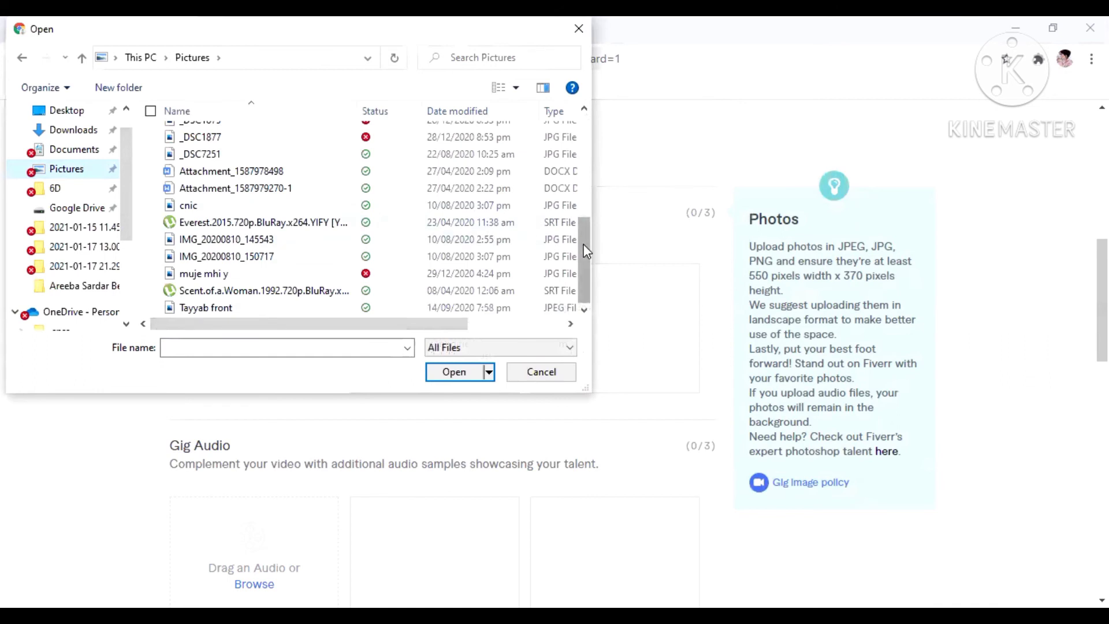
{"action": "left_click_drag", "start_coordinate": [587, 249], "coordinate": [587, 141]}
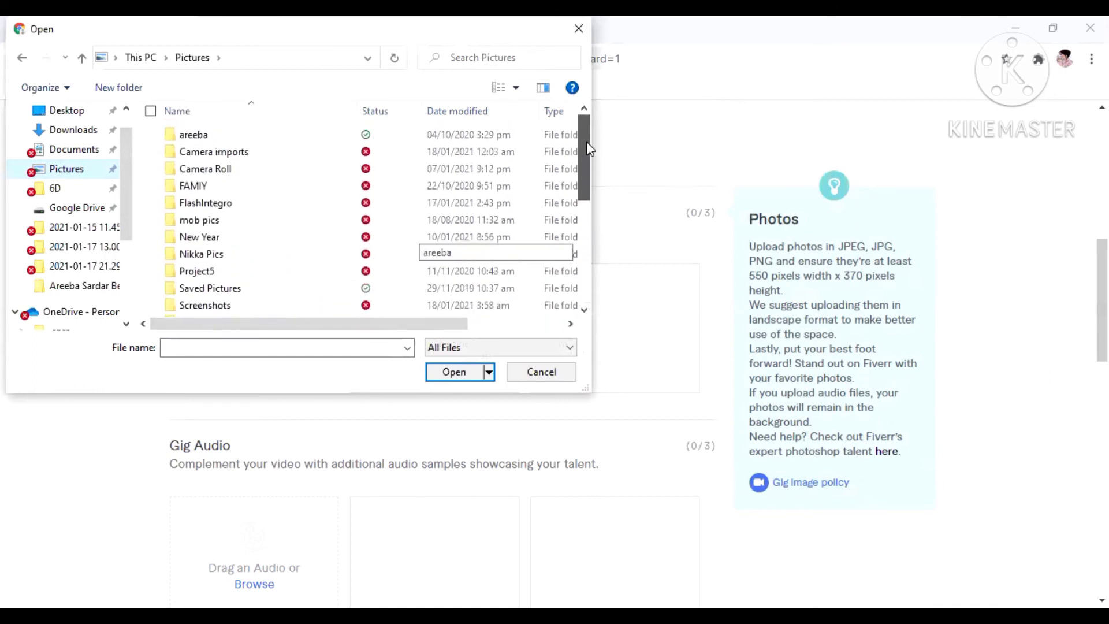
{"action": "left_click", "coordinate": [88, 132]}
{"action": "left_click_drag", "start_coordinate": [585, 122], "coordinate": [597, 236]}
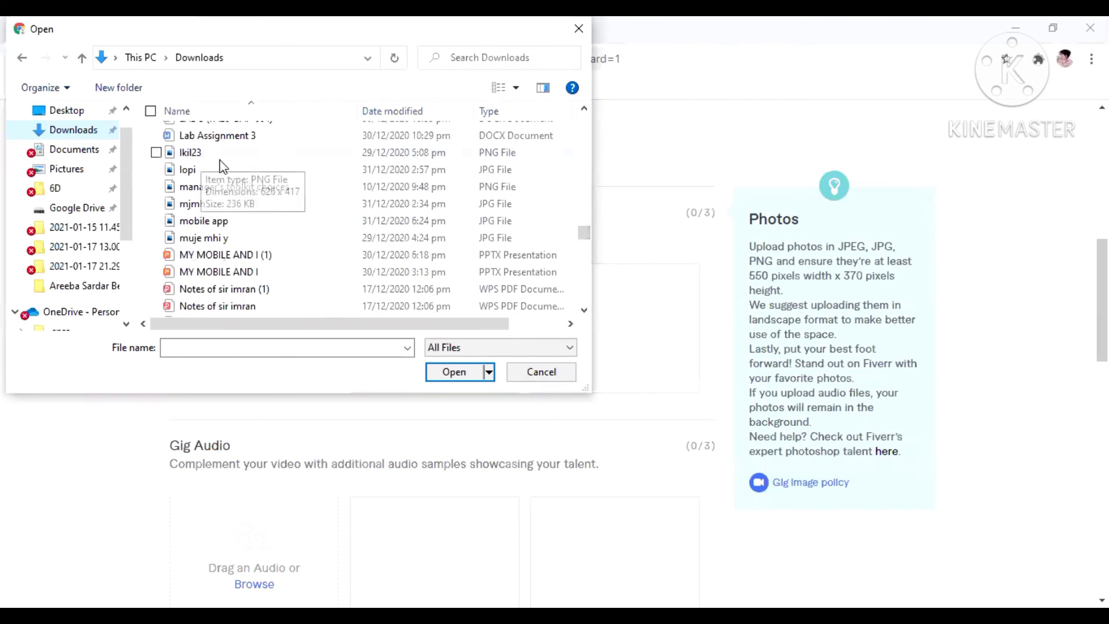
{"action": "left_click", "coordinate": [265, 239]}
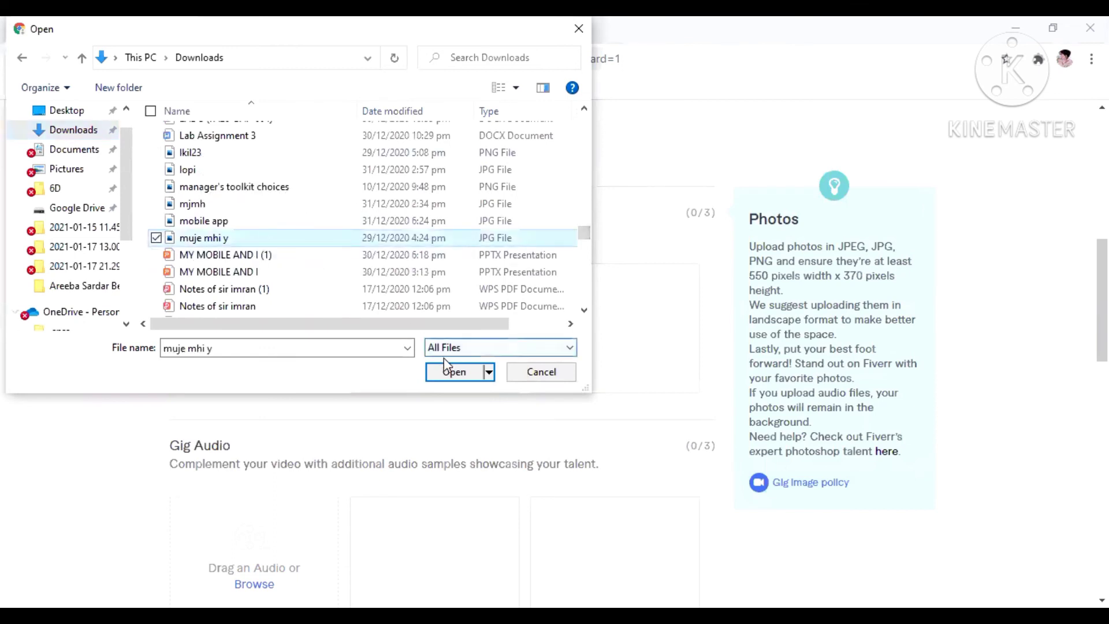
{"action": "left_click", "coordinate": [453, 373]}
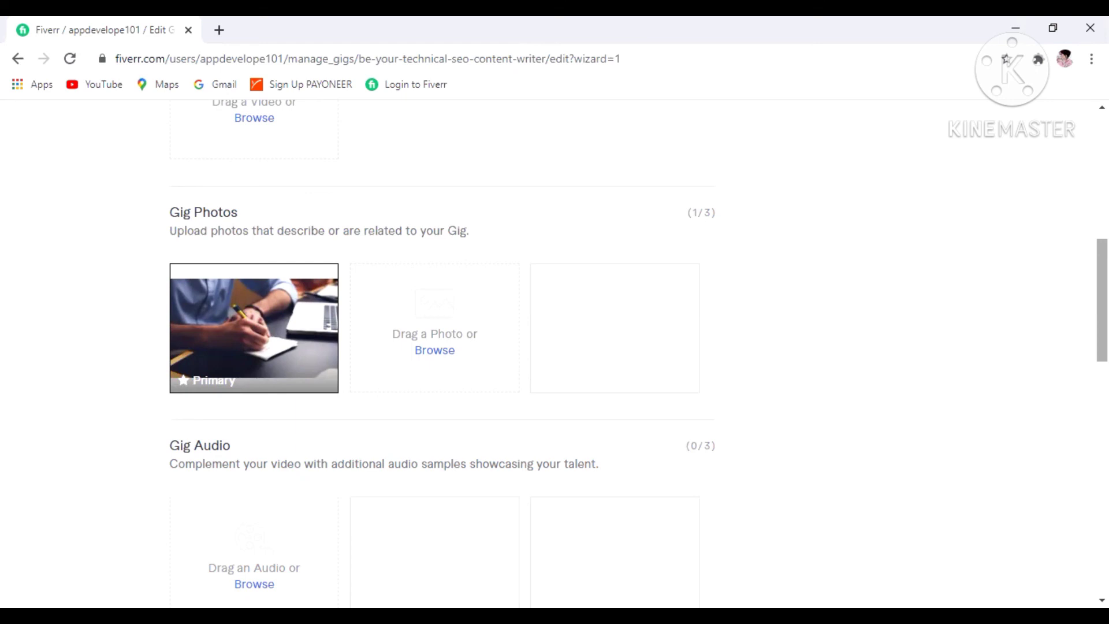
Save the gallery without audio or PDF files, continue to publishing, and review the requirements for publishing the gig.
{"action": "scroll", "coordinate": [672, 395], "scroll_direction": "down", "scroll_amount": 9}
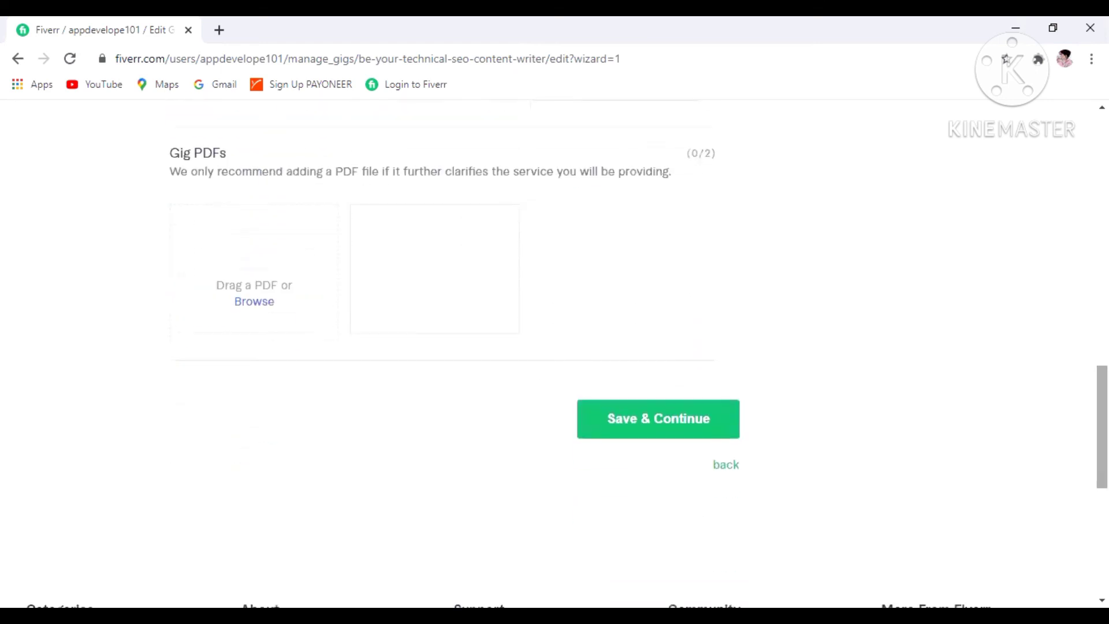
{"action": "left_click", "coordinate": [672, 442]}
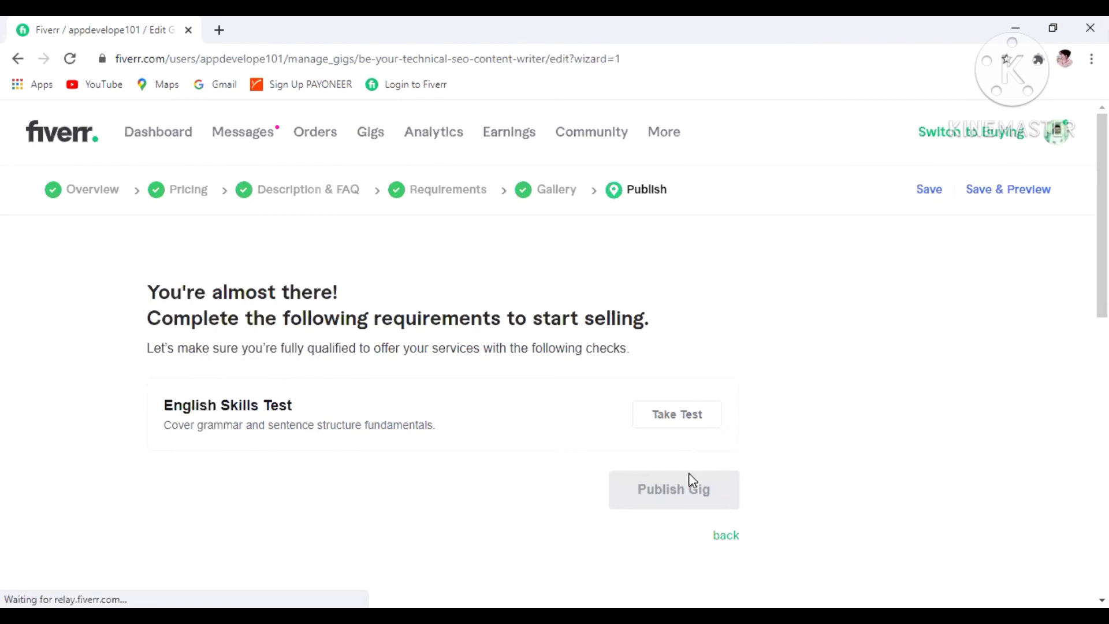
{"action": "left_click_drag", "start_coordinate": [1102, 301], "coordinate": [1102, 368]}
{"action": "scroll", "coordinate": [555, 346], "scroll_direction": "up", "scroll_amount": 2}
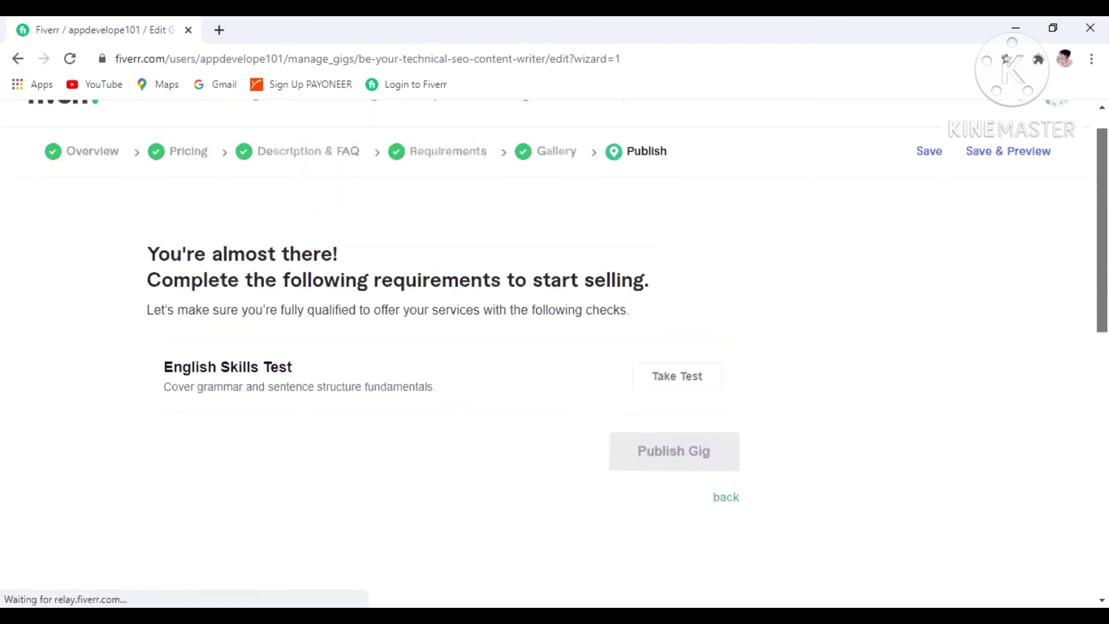